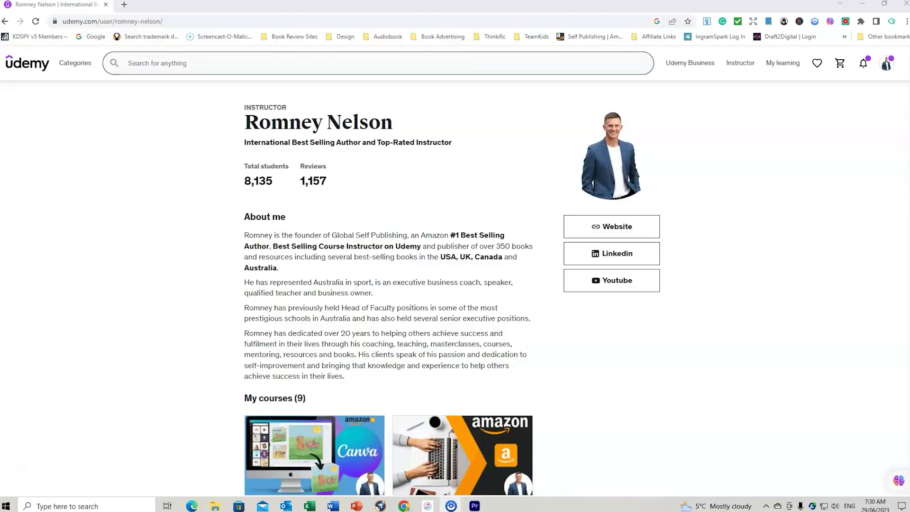
# Scroll the instructor's Udemy profile down from About me to the My courses grid
pyautogui.scroll(-8, 455, 270)
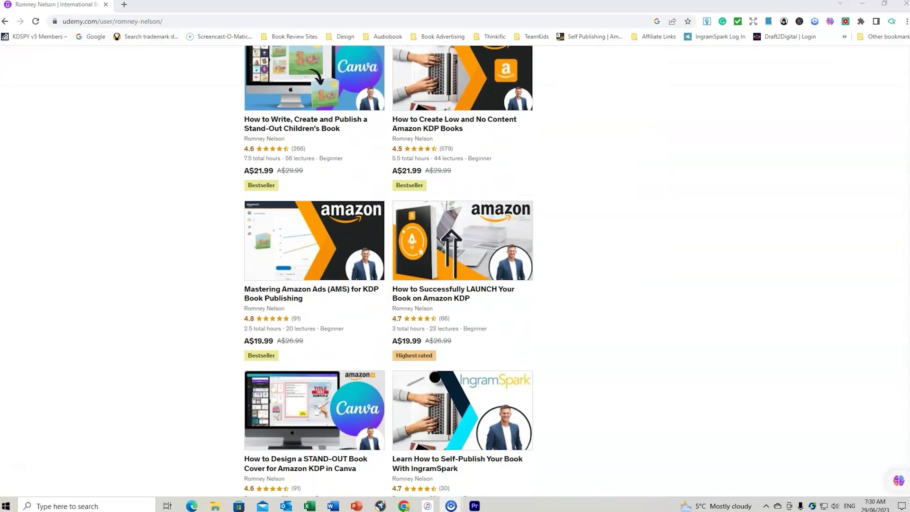
pyautogui.scroll(-5, 899, 254)
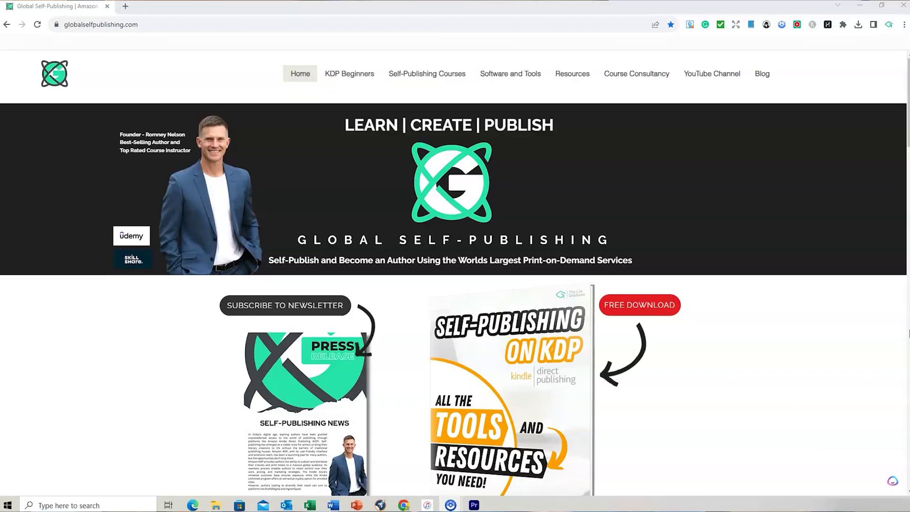
# Scroll the Global Self-Publishing homepage past the hero banner to the resource cards
pyautogui.scroll(-10, 908, 333)
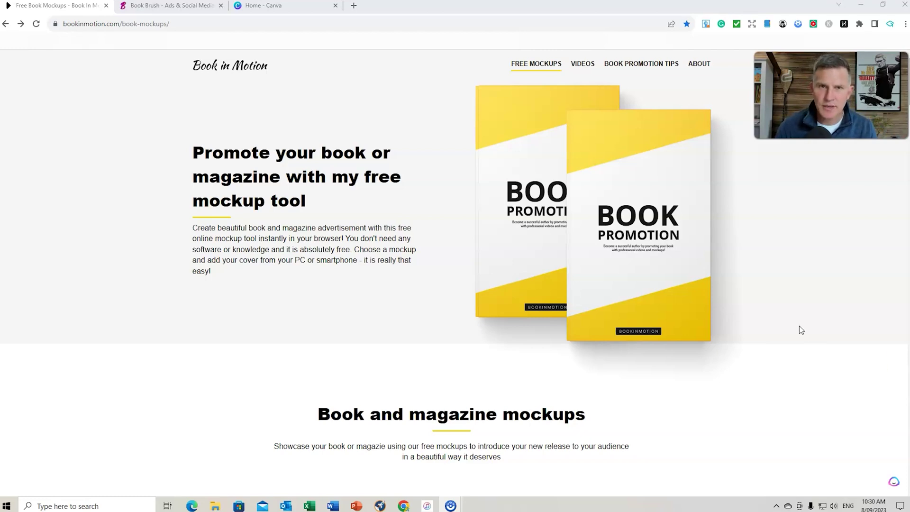
# Scroll the Free Mockups list past the rose-petal mockup to the Christmas decoration mockup
pyautogui.scroll(-3, 556, 229)
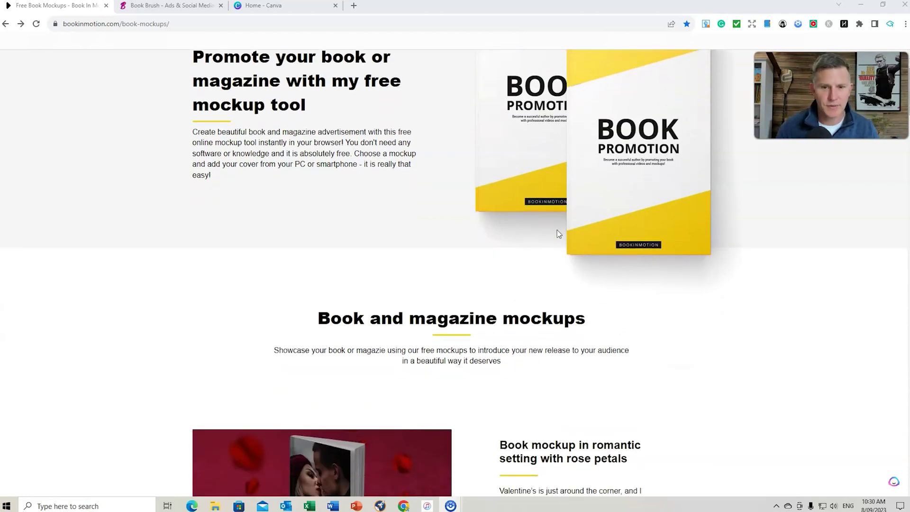
pyautogui.scroll(-4, 554, 224)
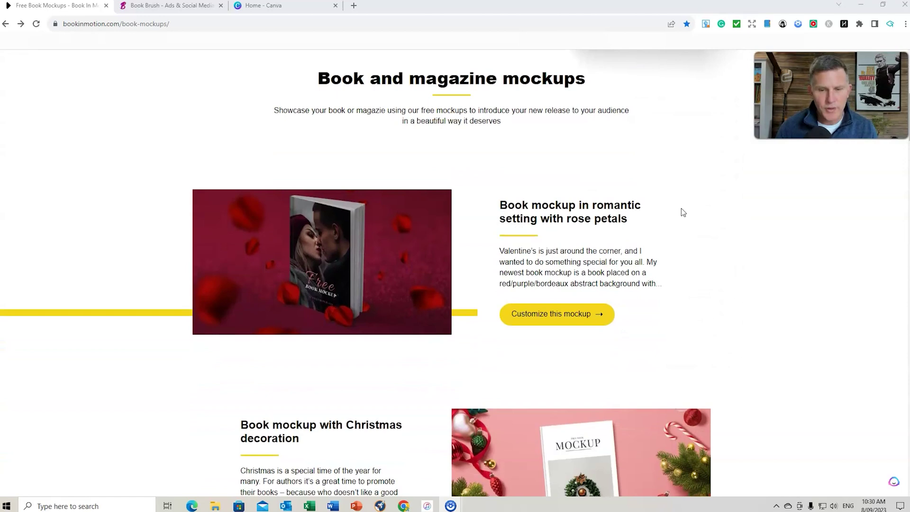
pyautogui.scroll(-3, 439, 145)
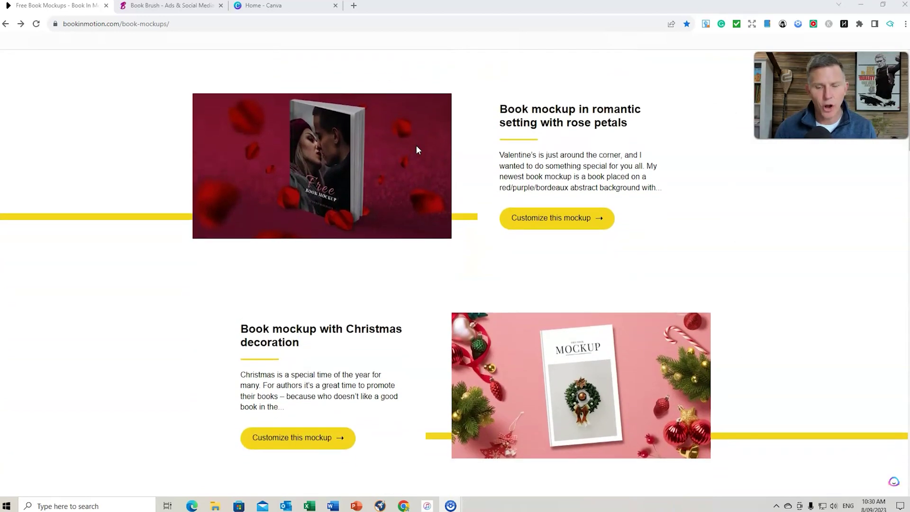
pyautogui.scroll(-2, 416, 149)
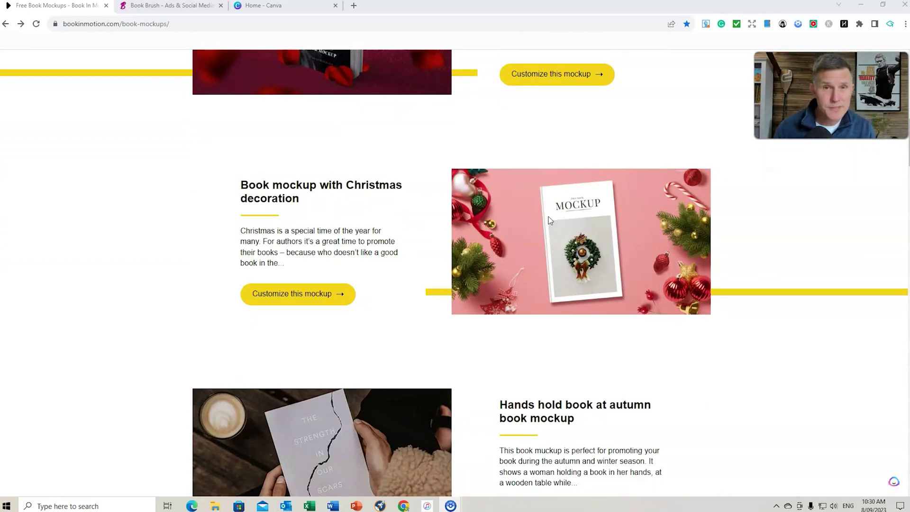
# Load the Mom's Life Journal 8.25 x 11 cover into the Christmas decoration mockup
pyautogui.click(285, 299)
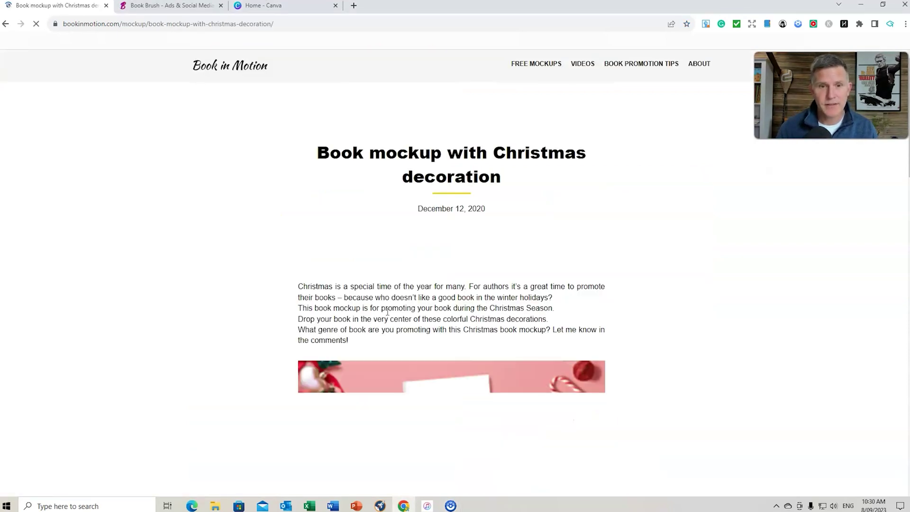
pyautogui.scroll(-5, 621, 266)
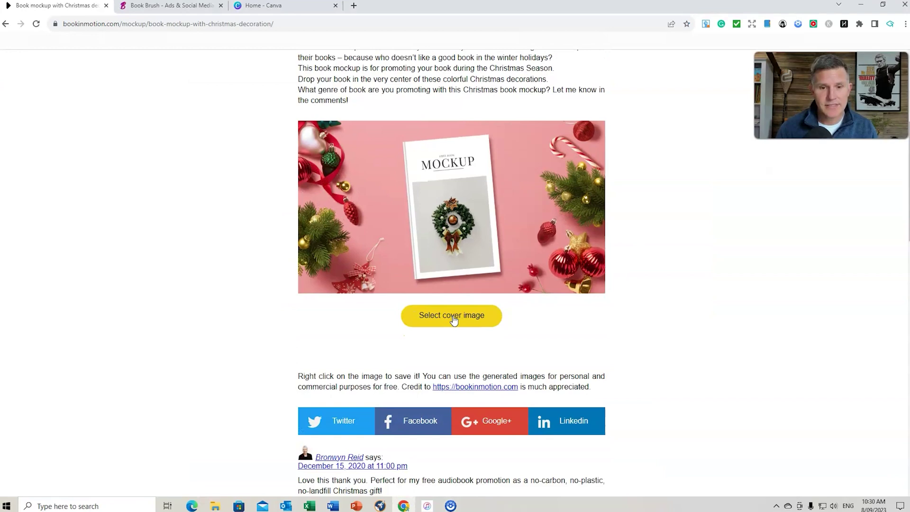
pyautogui.click(453, 319)
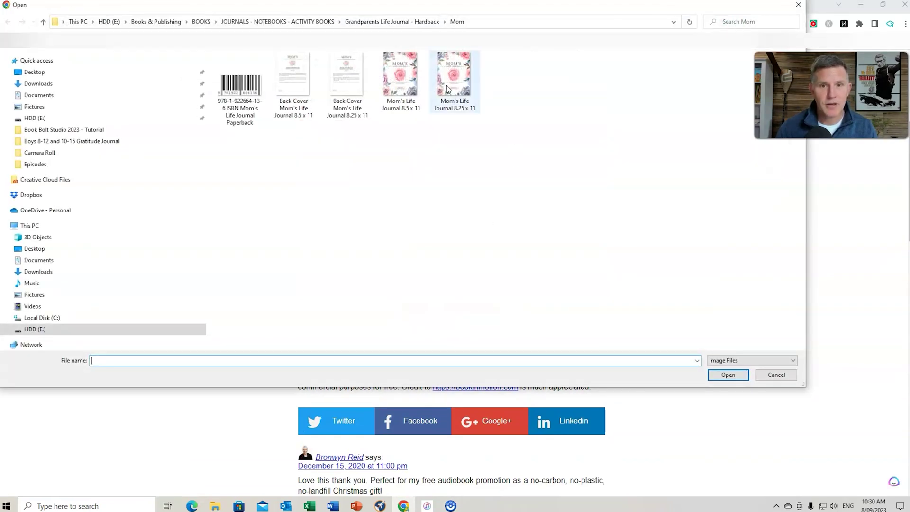
pyautogui.click(446, 87)
pyautogui.click(724, 374)
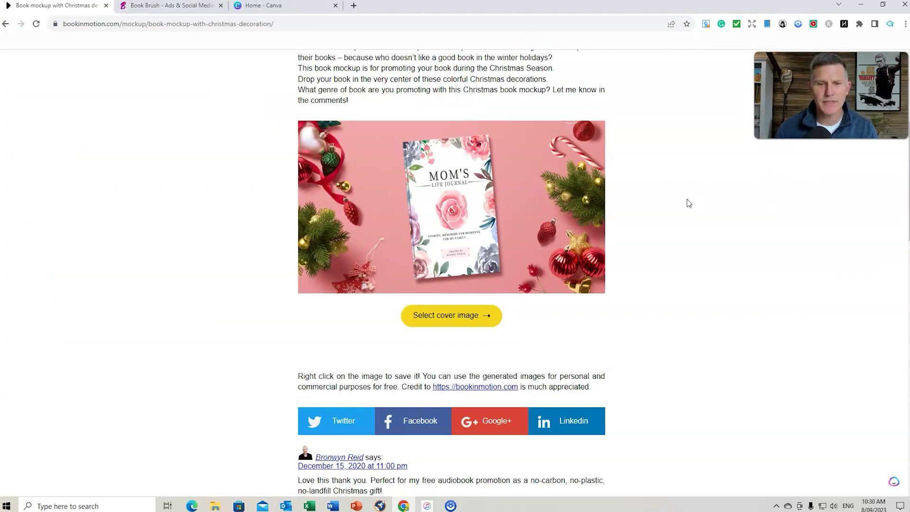
# Dismiss the link-request popup, check the image options without saving, and return to the list
pyautogui.scroll(3, 308, 227)
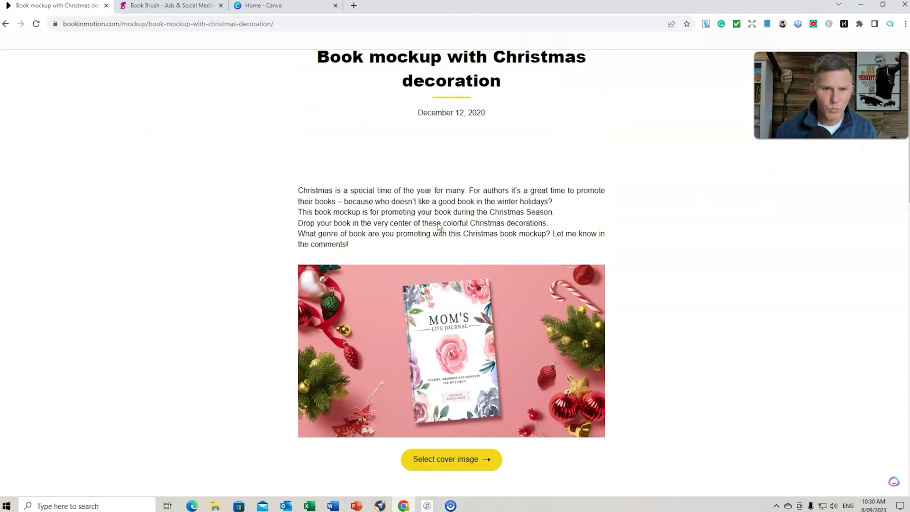
pyautogui.scroll(2, 346, 187)
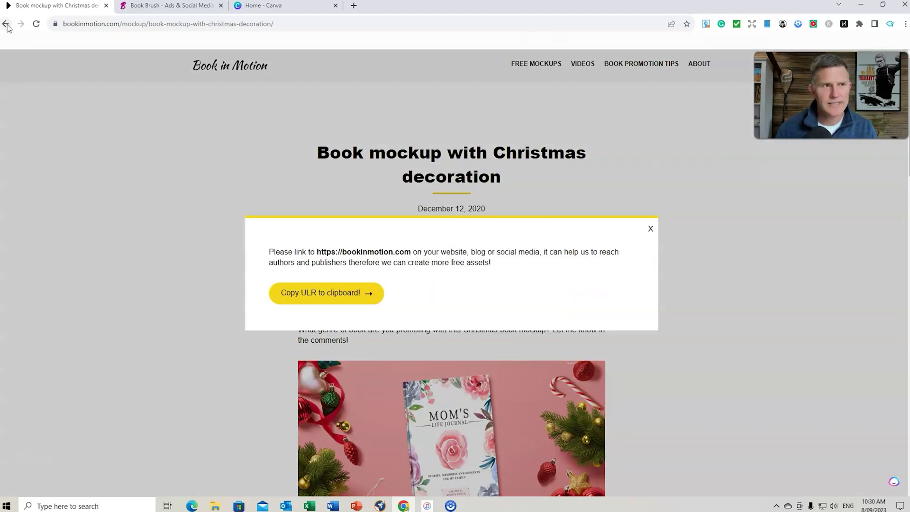
pyautogui.click(650, 229)
pyautogui.scroll(-5, 702, 237)
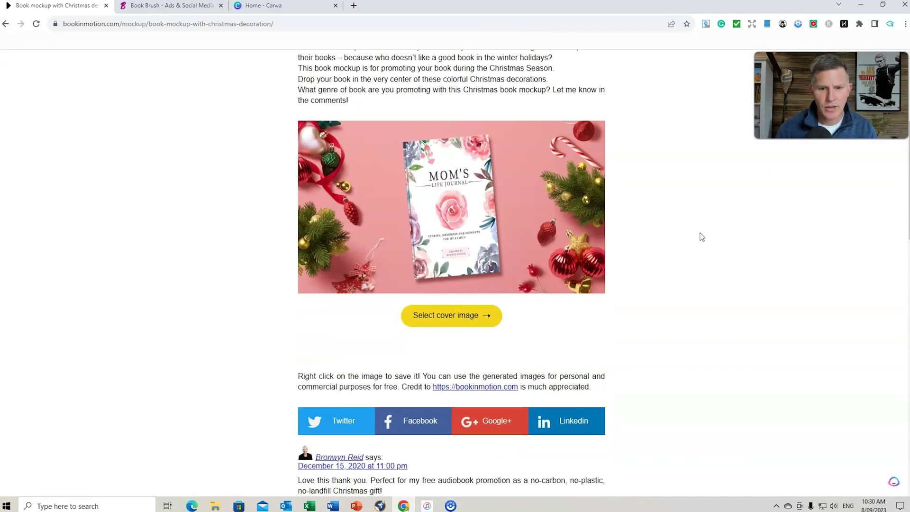
pyautogui.rightClick(440, 203)
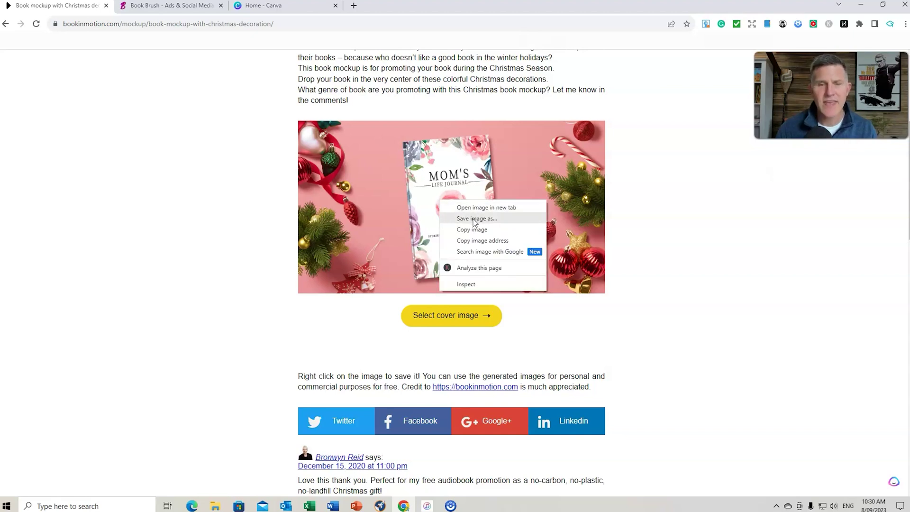
pyautogui.click(635, 177)
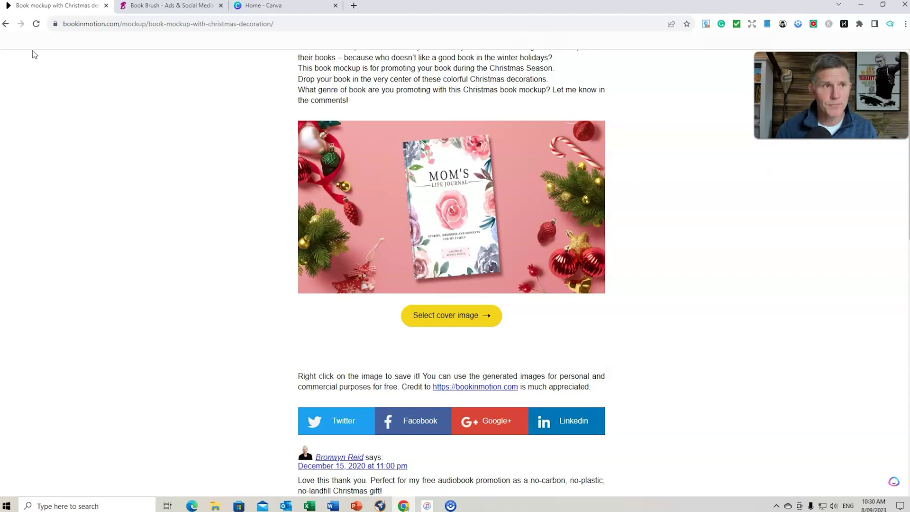
pyautogui.click(6, 24)
# Load the Mom's Life Journal 8.25 x 11 cover into the Portrait on blue background mockup
pyautogui.scroll(-4, 454, 211)
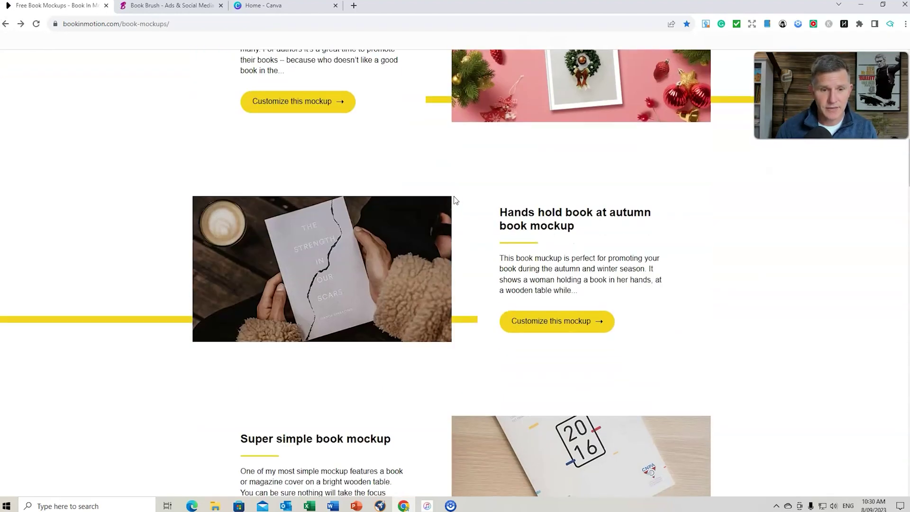
pyautogui.scroll(-15, 392, 148)
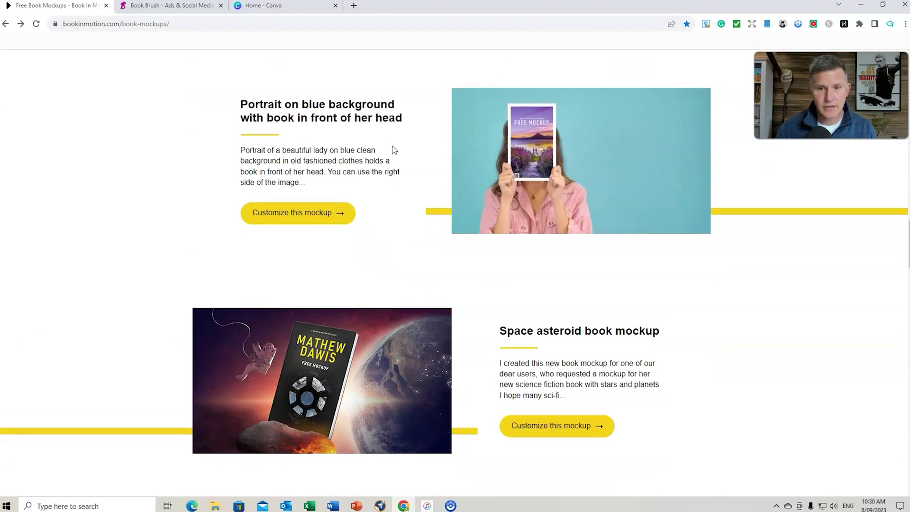
pyautogui.scroll(1, 394, 149)
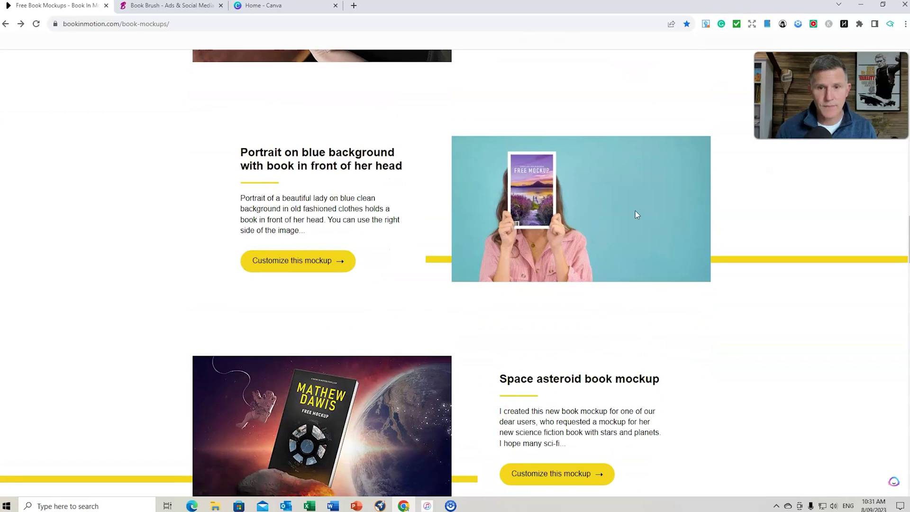
pyautogui.click(310, 268)
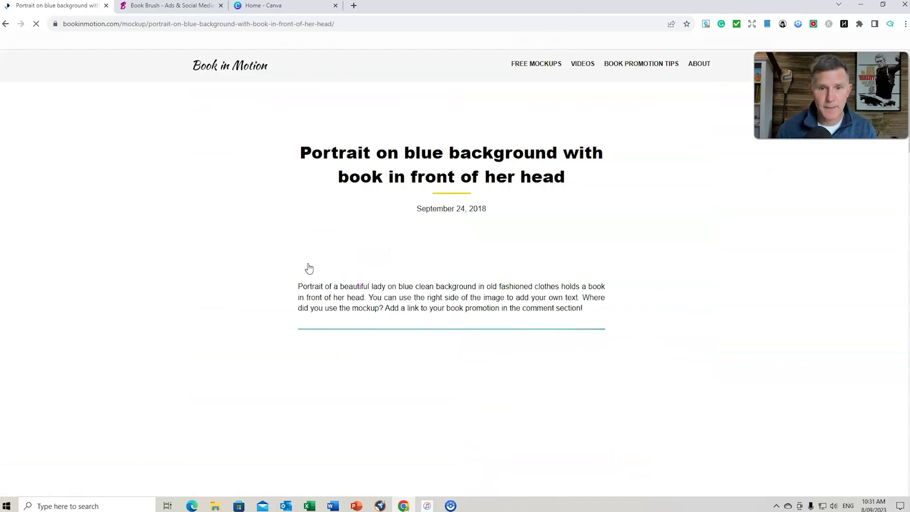
pyautogui.scroll(-4, 620, 242)
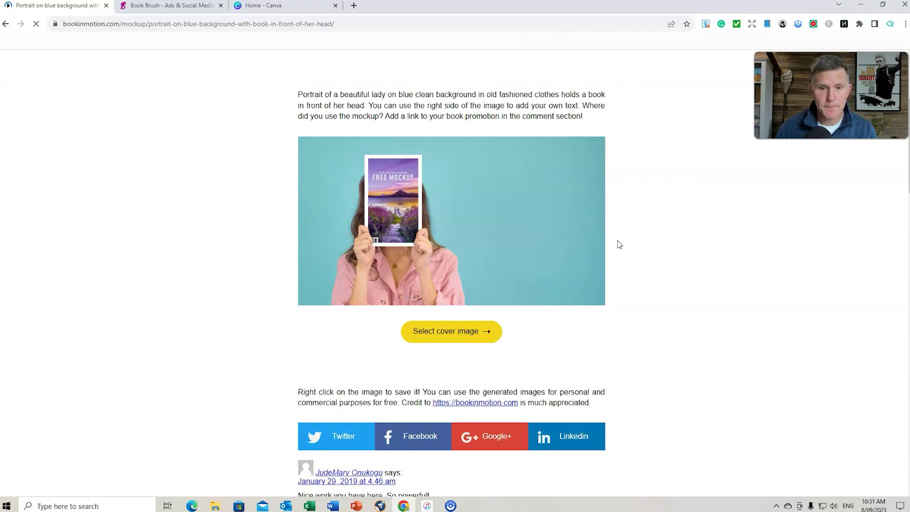
pyautogui.click(458, 336)
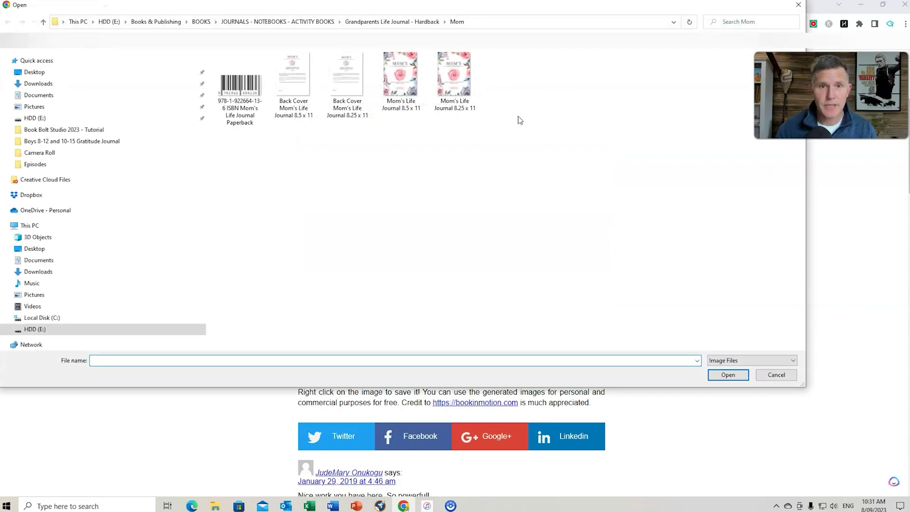
pyautogui.click(464, 88)
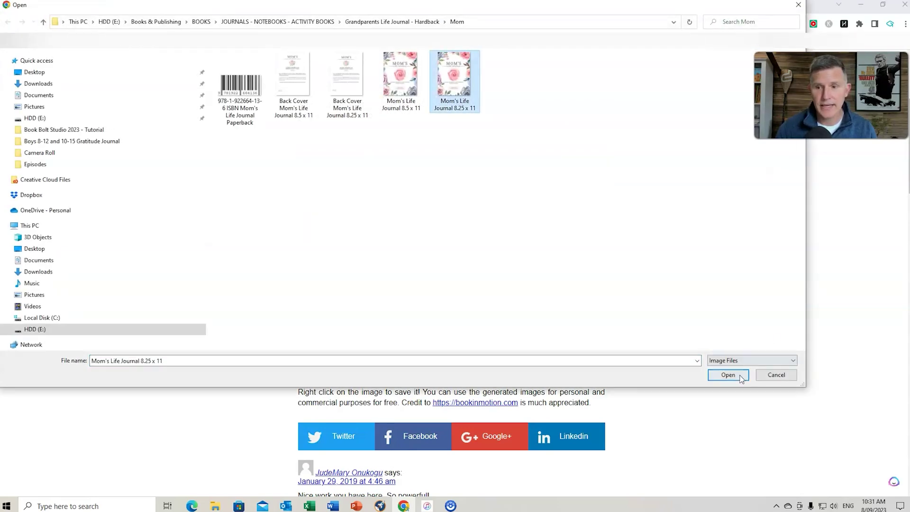
pyautogui.click(739, 374)
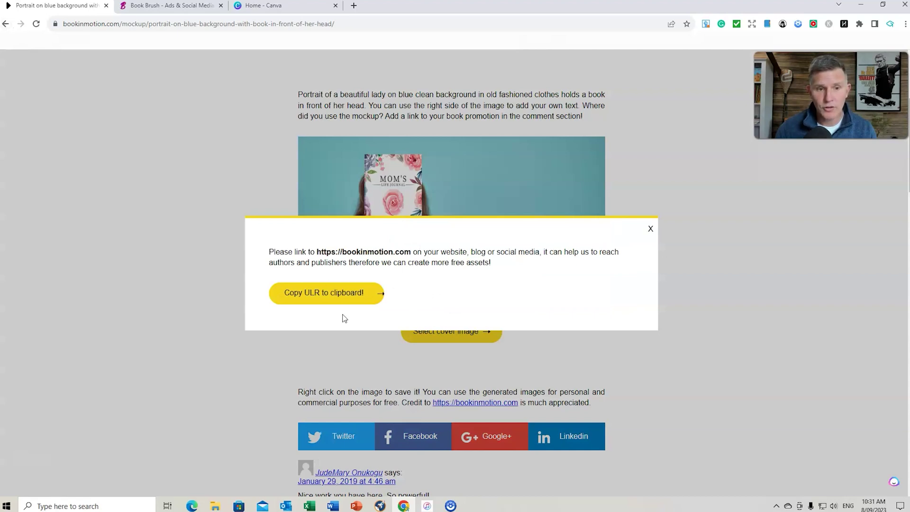
# Dismiss the link-request popup and return to the mockups list
pyautogui.click(322, 298)
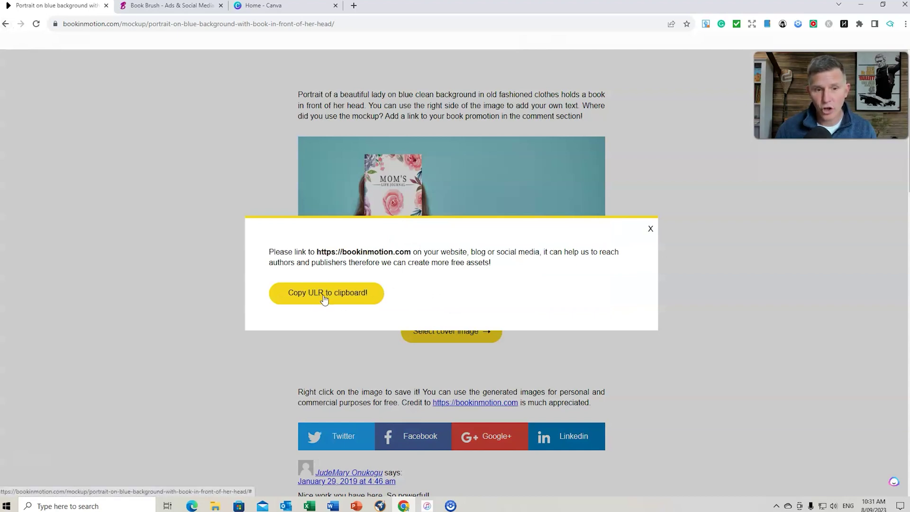
pyautogui.click(650, 230)
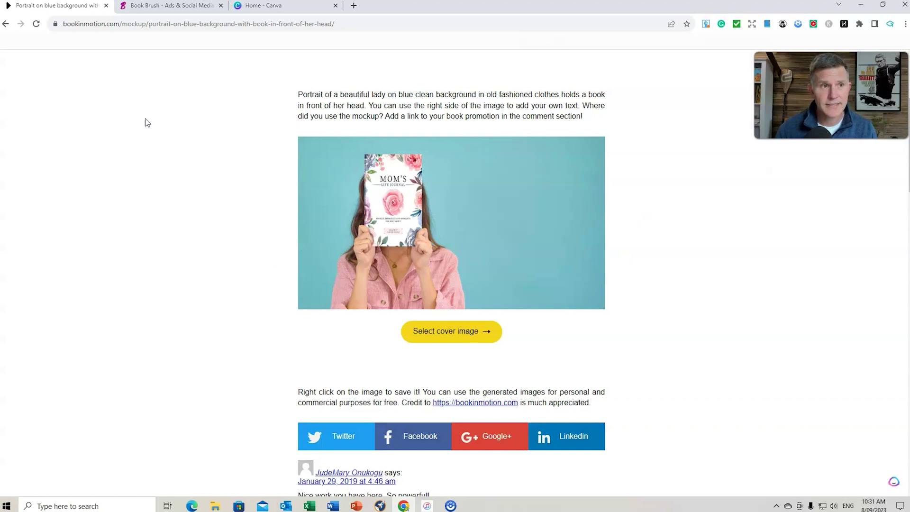
pyautogui.click(6, 24)
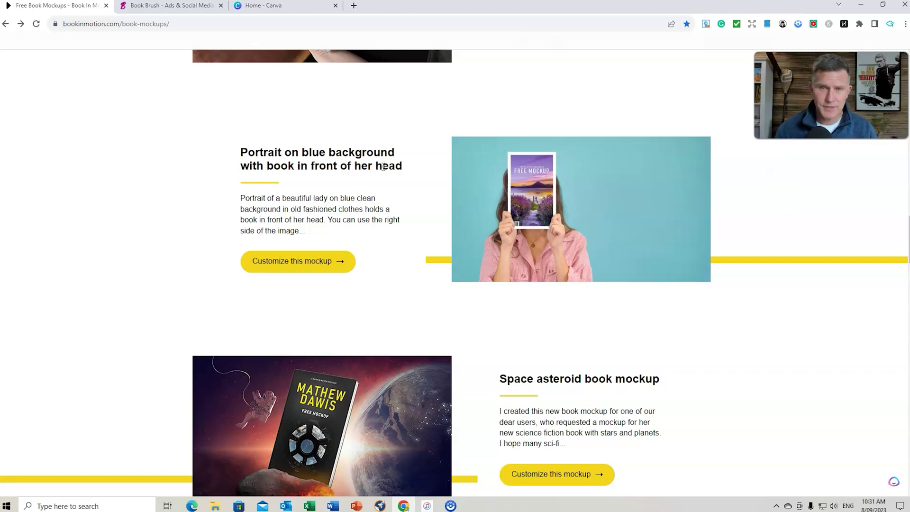
# Put the V7 Gratitude without the Attitude journal cover on the wooden-shelf mockup
pyautogui.scroll(-10, 383, 166)
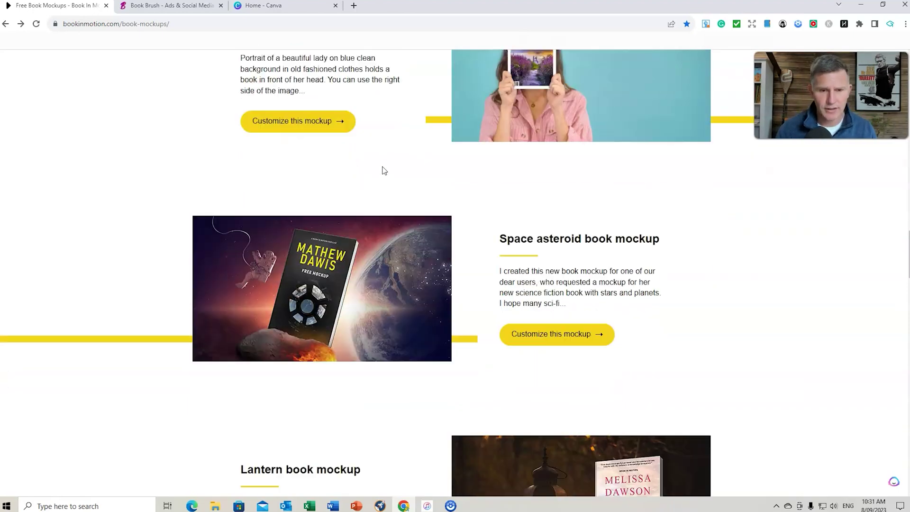
pyautogui.scroll(-3, 383, 170)
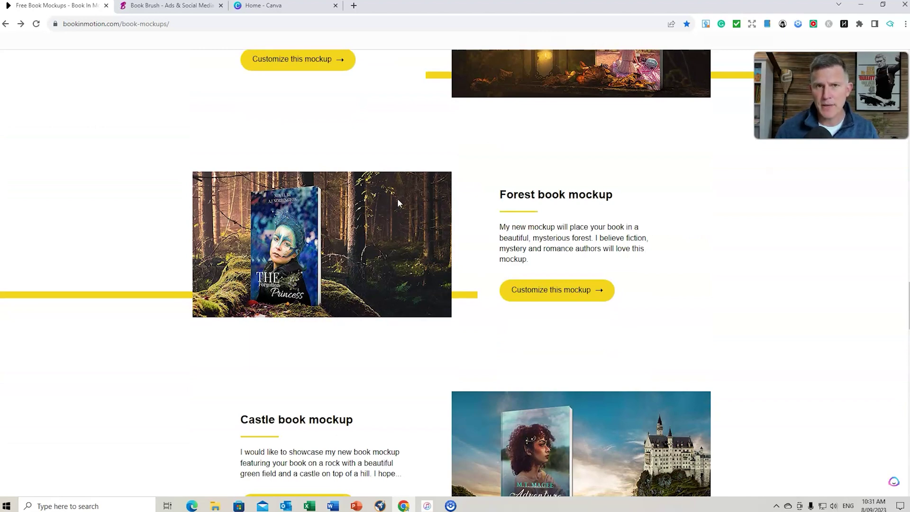
pyautogui.scroll(-10, 397, 199)
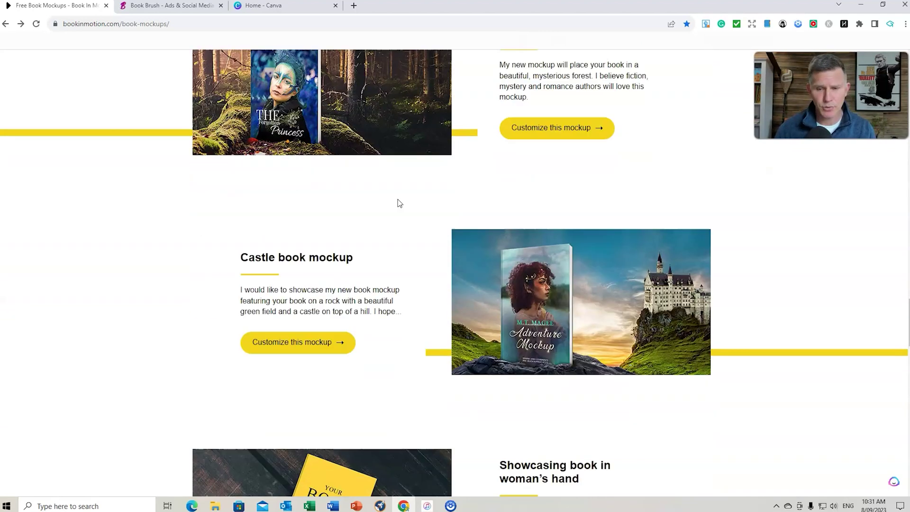
pyautogui.scroll(-9, 405, 187)
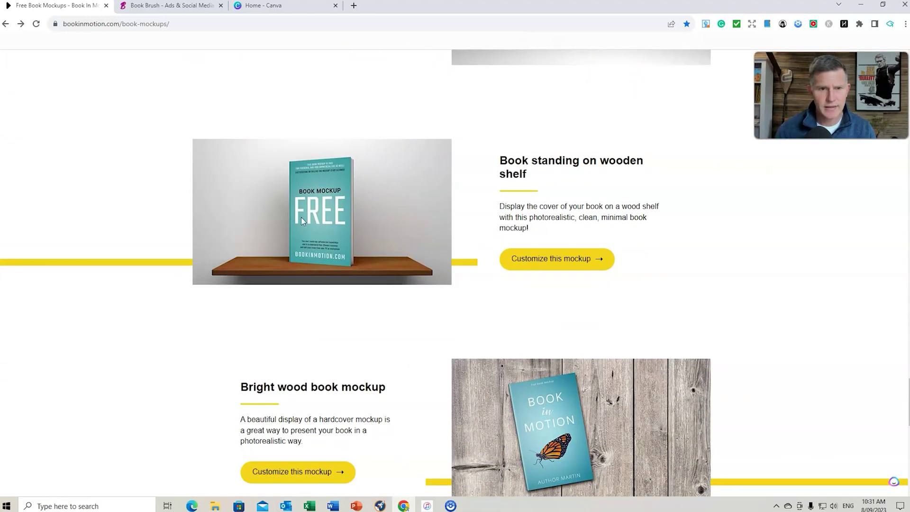
pyautogui.click(553, 262)
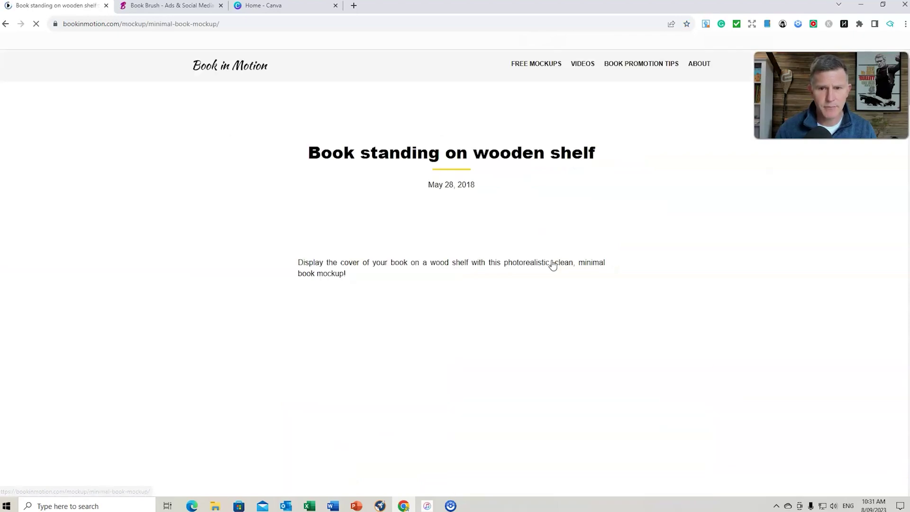
pyautogui.scroll(-3, 554, 254)
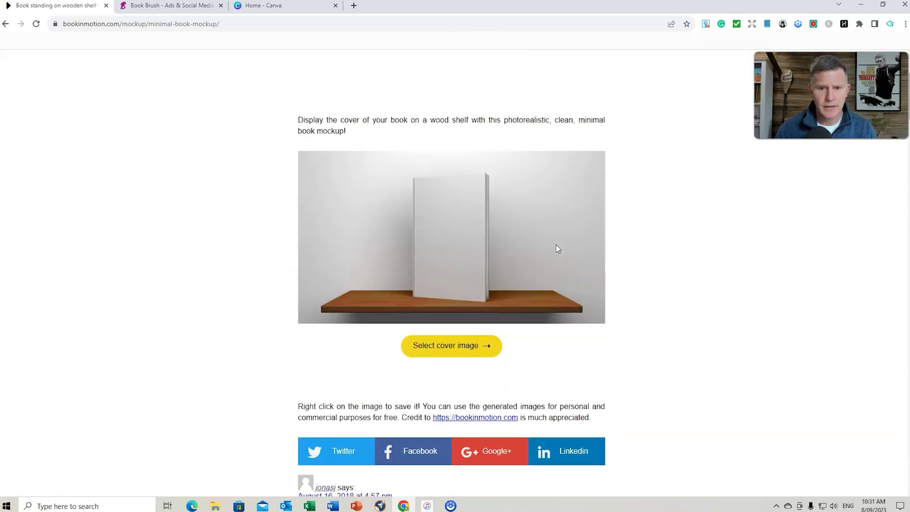
pyautogui.click(454, 347)
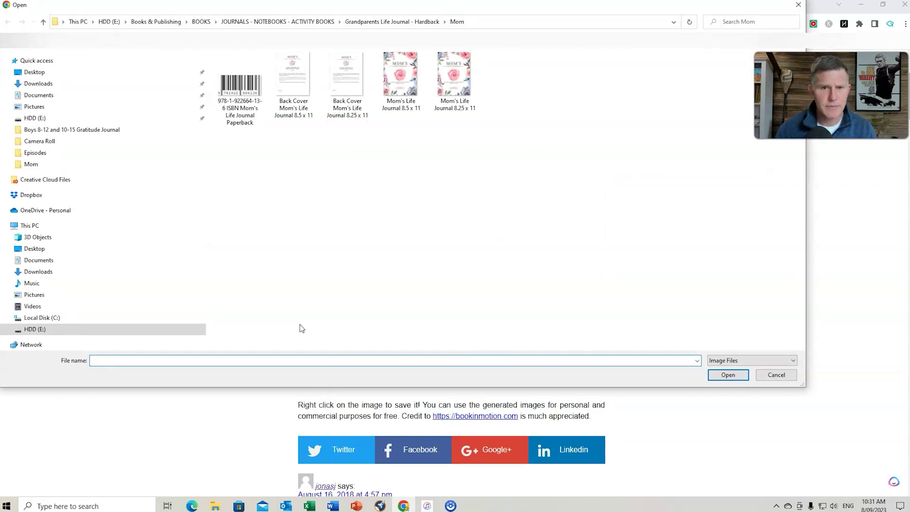
pyautogui.click(508, 76)
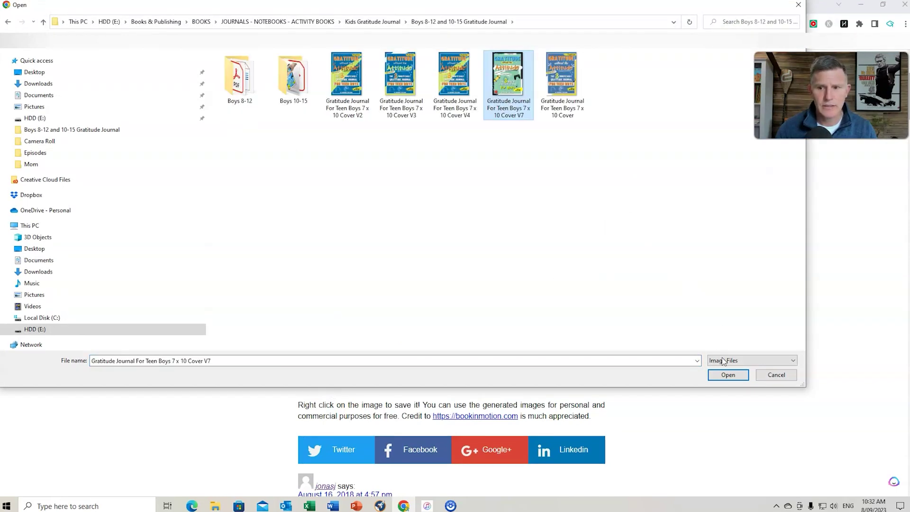
pyautogui.click(728, 374)
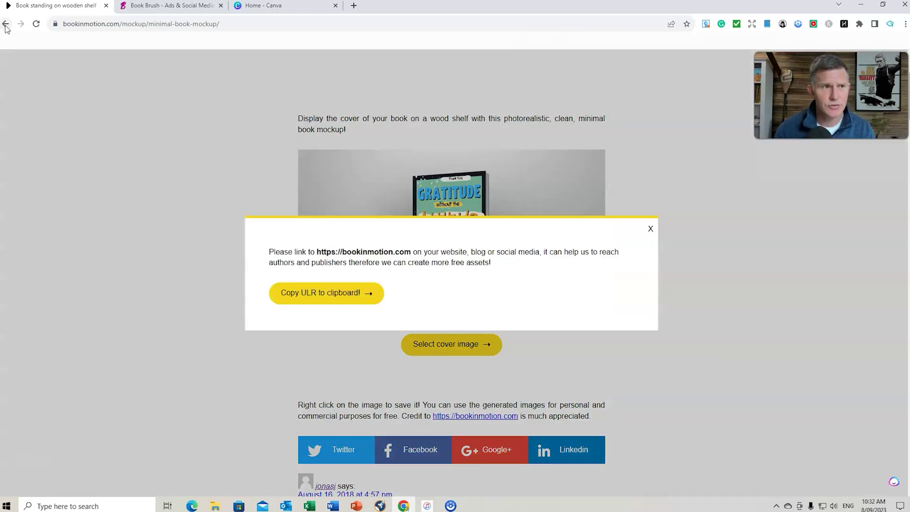
# Return to the mockups list and browse the bright wood, coffee-on-table and old wooden table designs
pyautogui.click(5, 23)
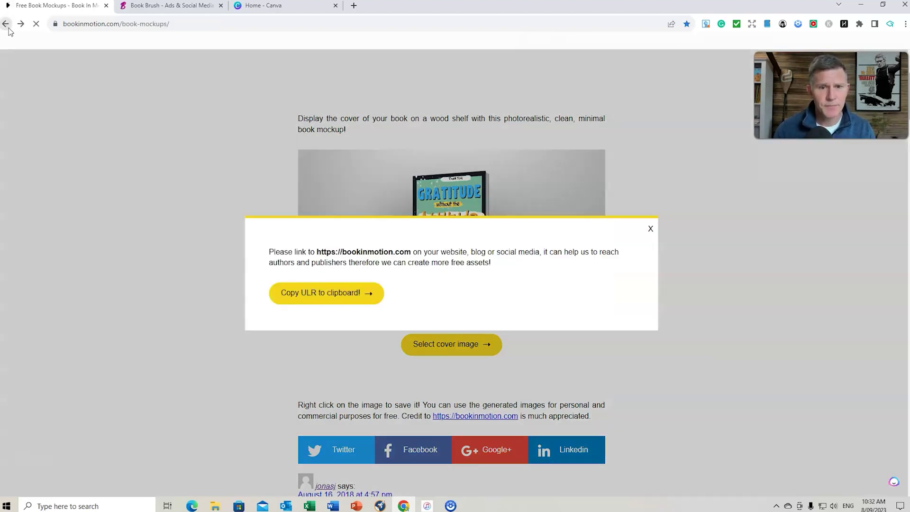
pyautogui.scroll(-7, 591, 202)
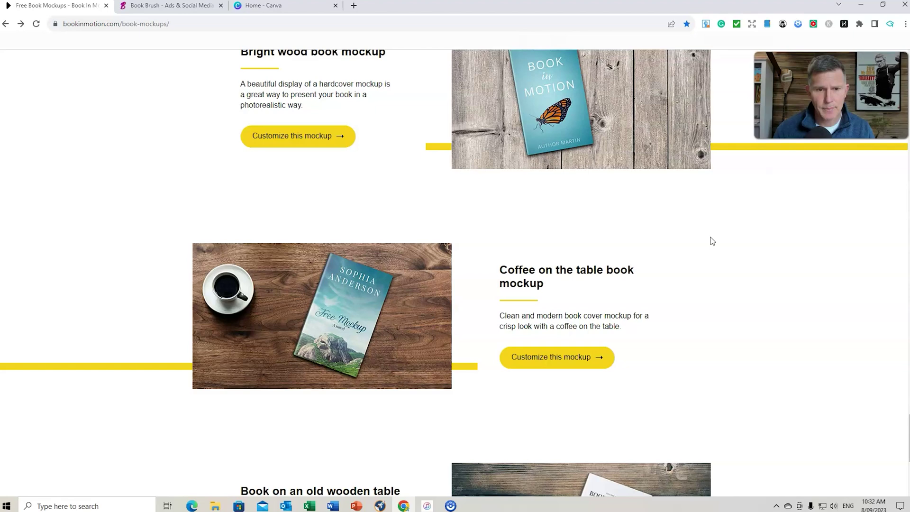
pyautogui.scroll(-5, 710, 240)
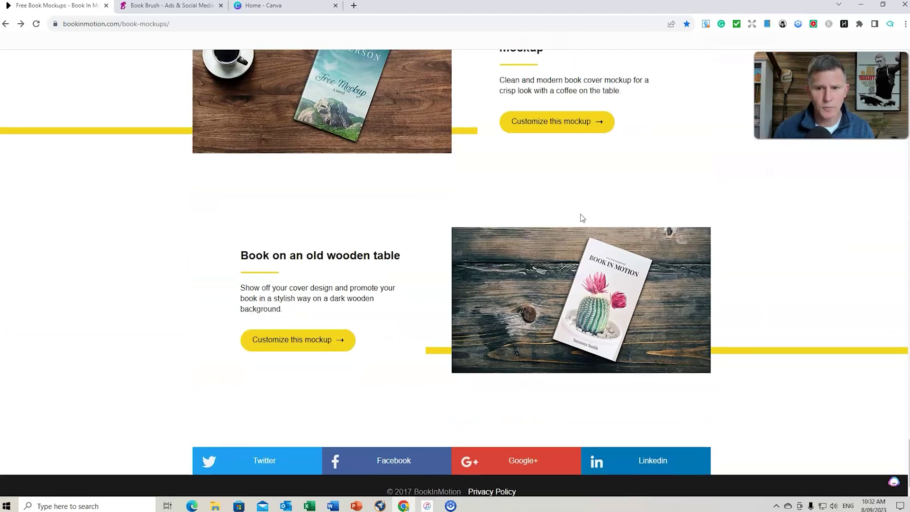
pyautogui.scroll(5, 582, 217)
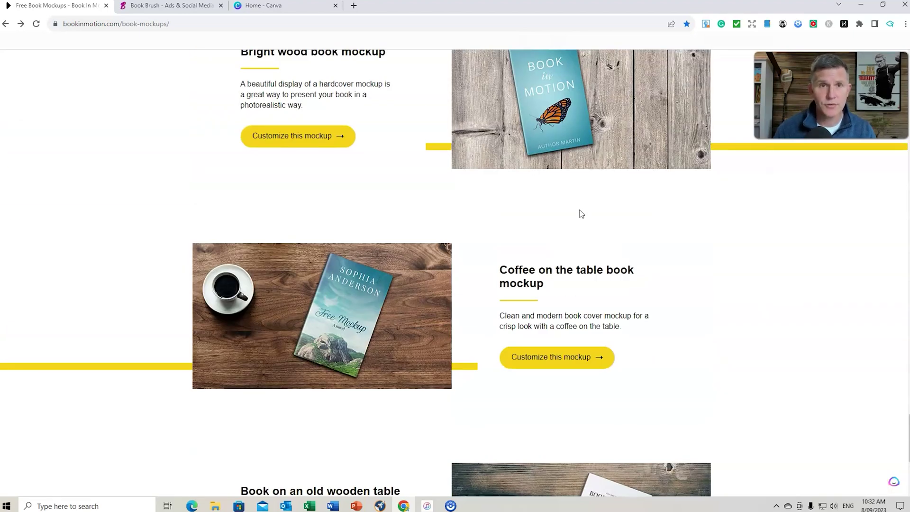
# Switch to the Book Brush tab and log in with the saved credentials
pyautogui.click(151, 7)
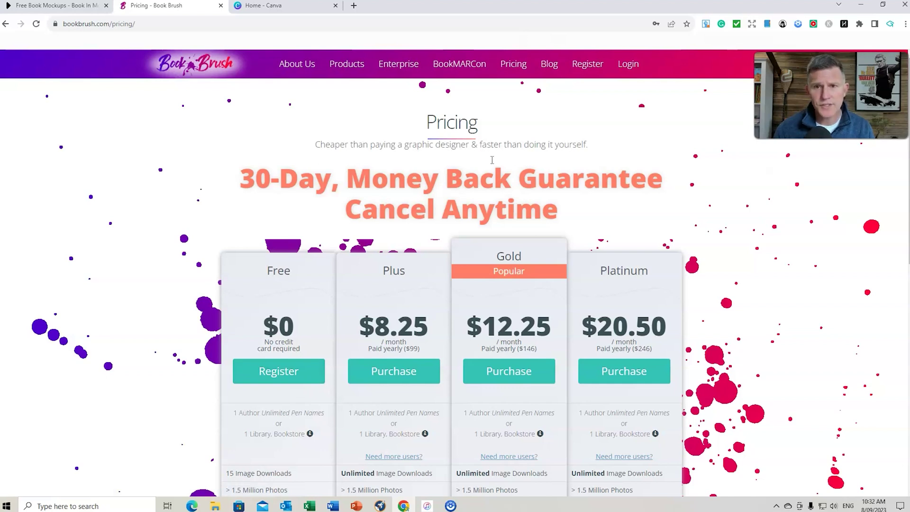
pyautogui.click(629, 67)
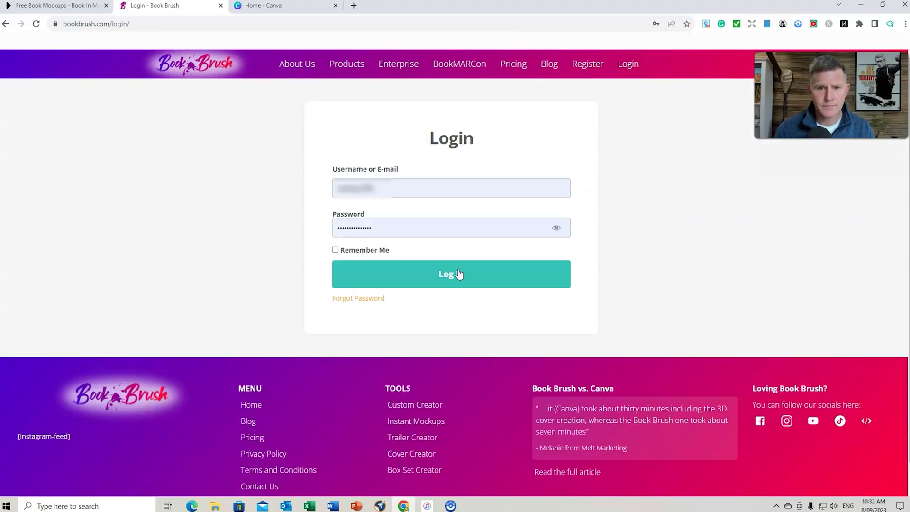
pyautogui.click(457, 272)
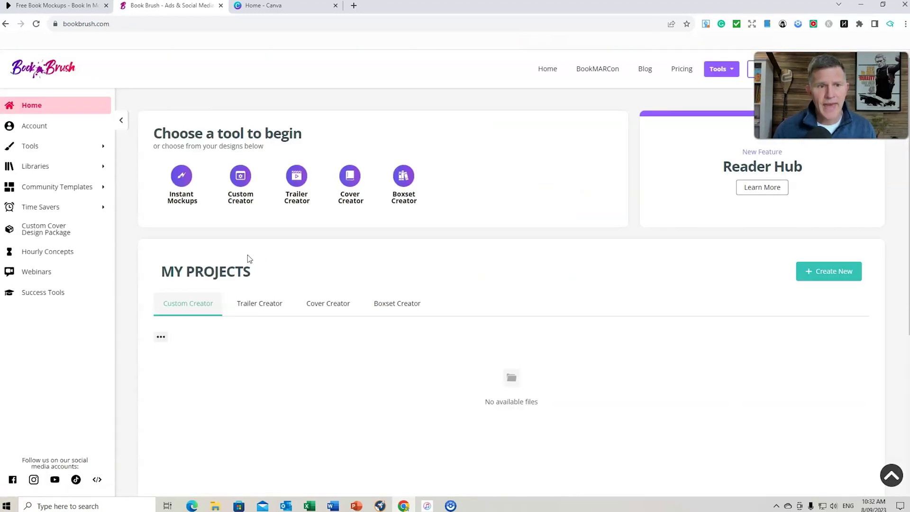
# Upload the Gratitude Journal For Teen Boys 7 x 10 Cover V7 file to Instant Mockups
pyautogui.click(182, 185)
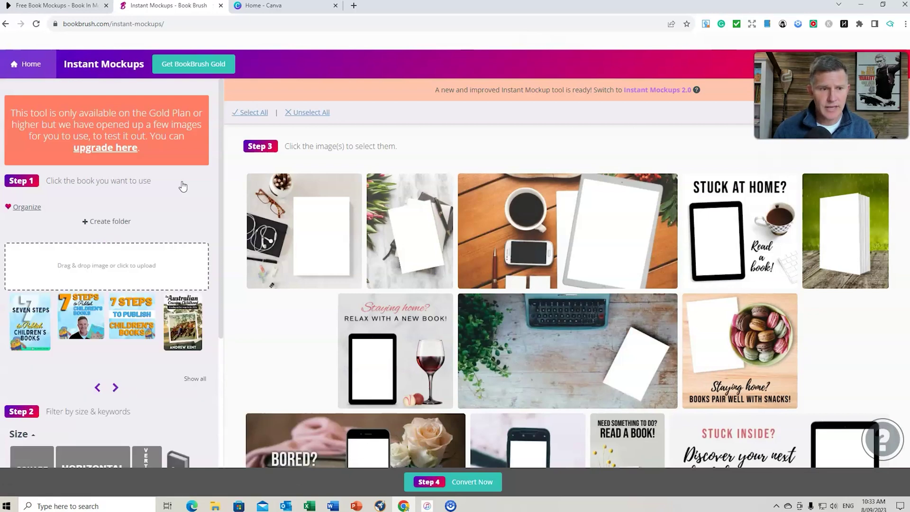
pyautogui.click(116, 269)
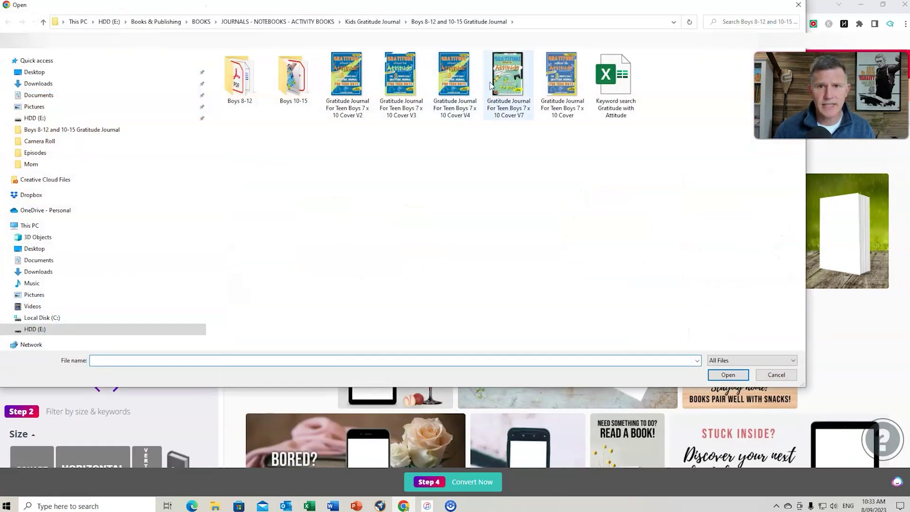
pyautogui.click(507, 78)
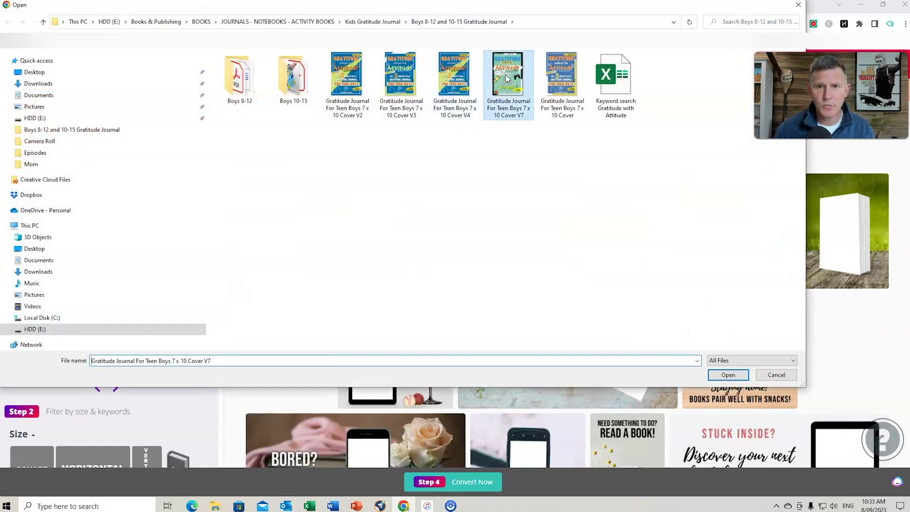
pyautogui.click(725, 375)
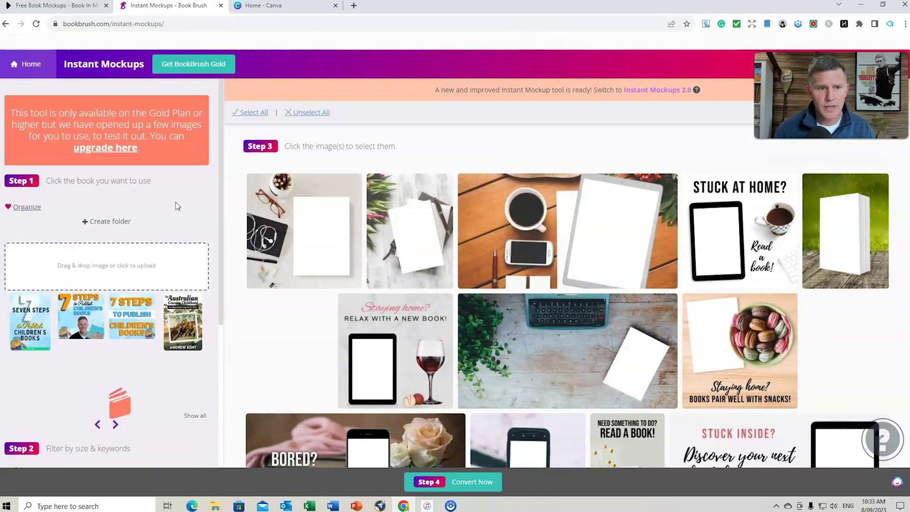
# Filter the mockups to 3D only and select the standing paperback mockup
pyautogui.scroll(-2, 175, 201)
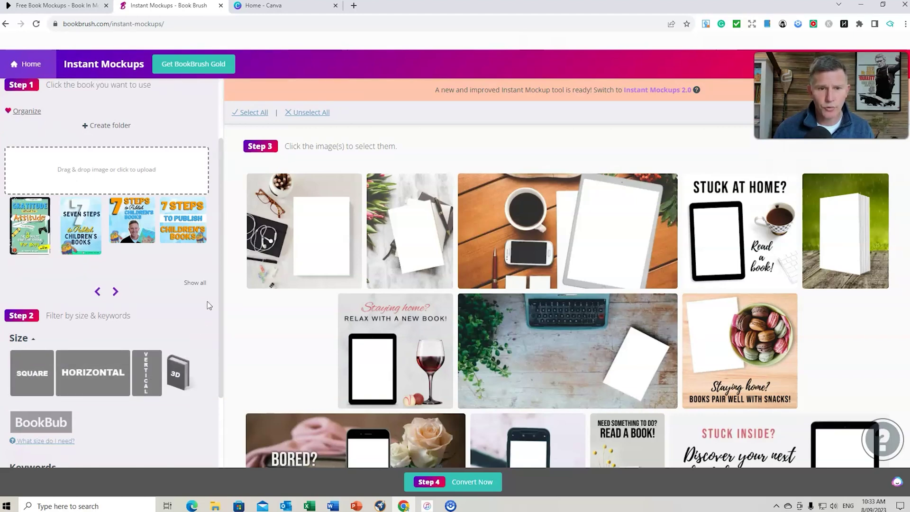
pyautogui.click(178, 373)
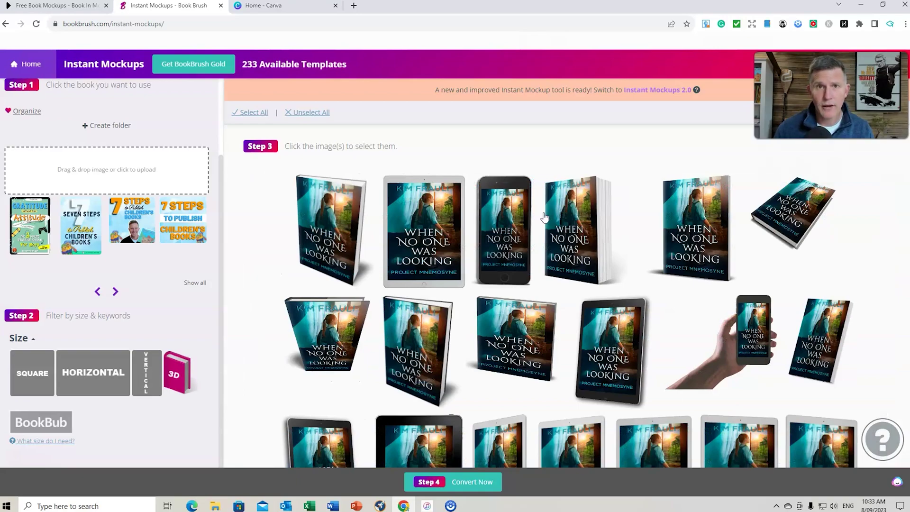
pyautogui.scroll(-2, 531, 199)
pyautogui.scroll(-5, 521, 180)
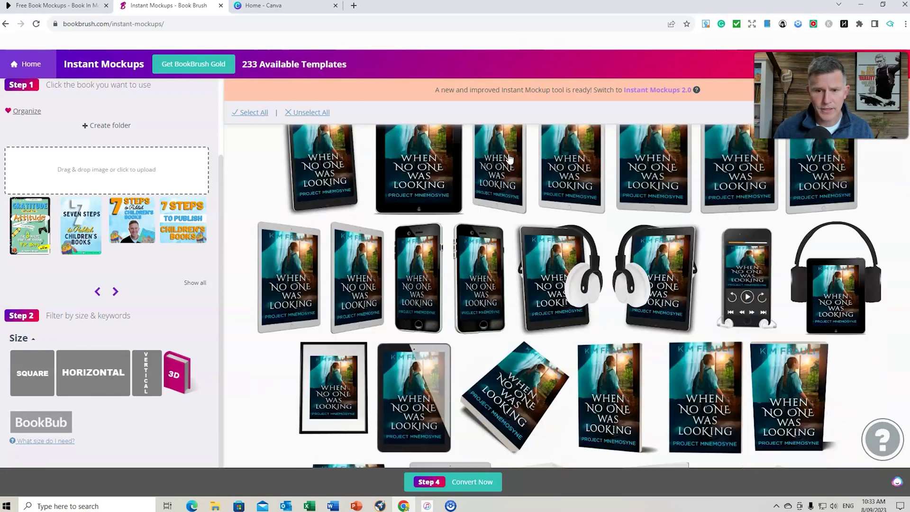
pyautogui.scroll(-10, 508, 158)
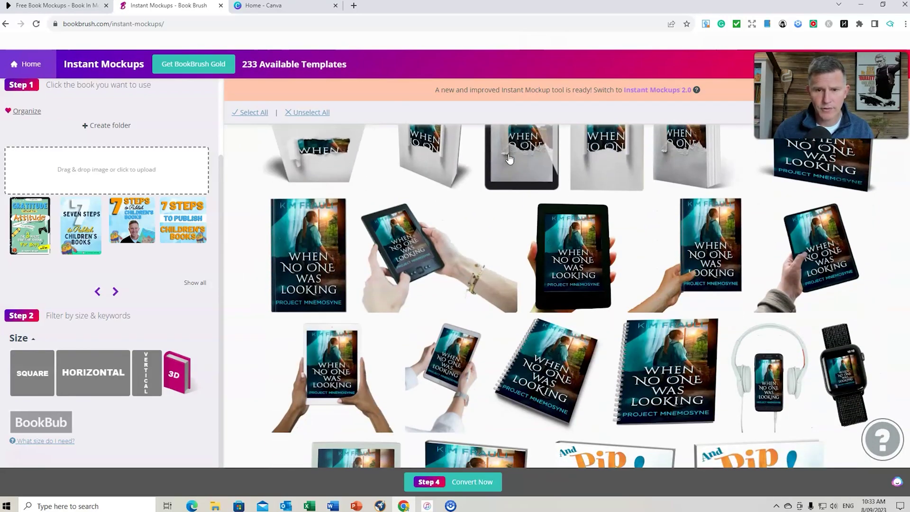
pyautogui.scroll(-3, 509, 157)
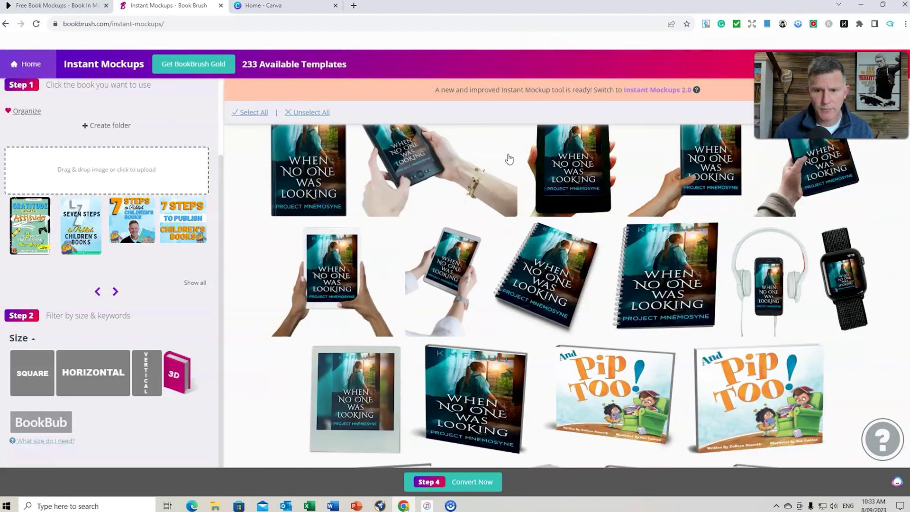
pyautogui.scroll(-6, 508, 157)
pyautogui.scroll(-3, 508, 157)
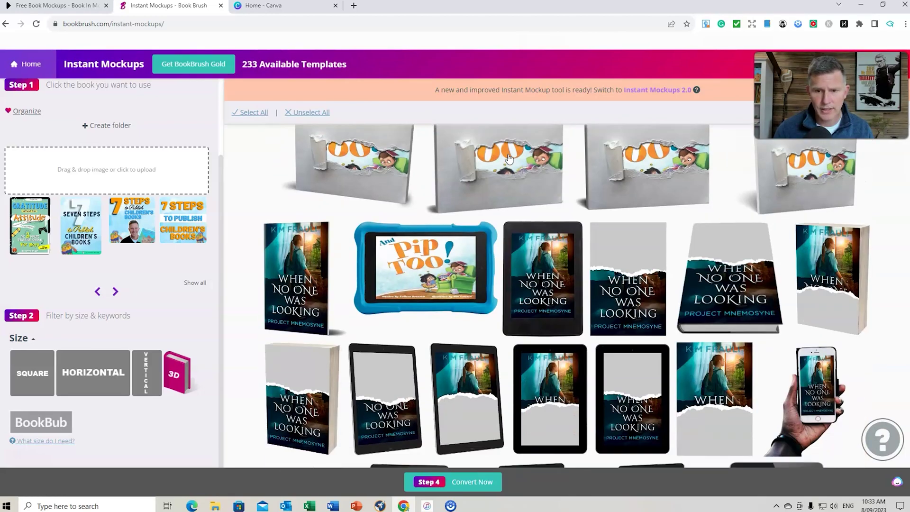
pyautogui.scroll(-3, 509, 157)
pyautogui.scroll(3, 507, 209)
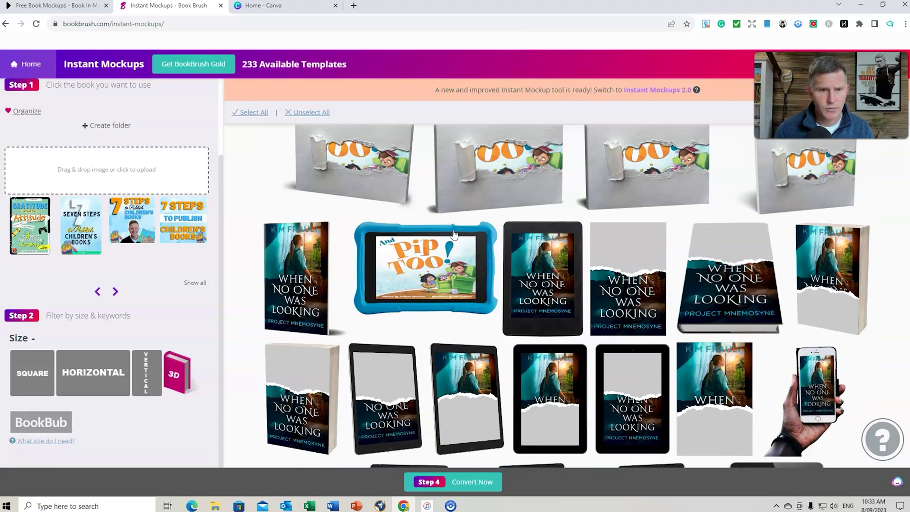
pyautogui.click(314, 283)
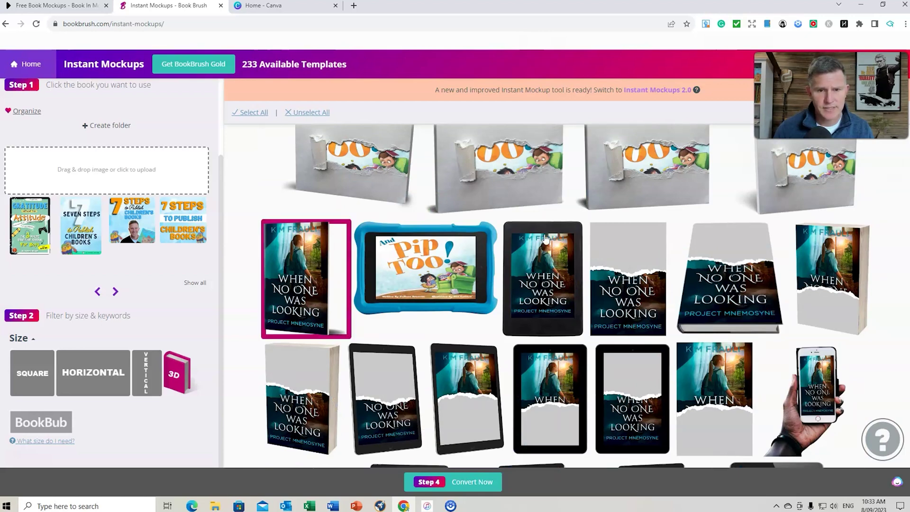
pyautogui.scroll(-2, 578, 231)
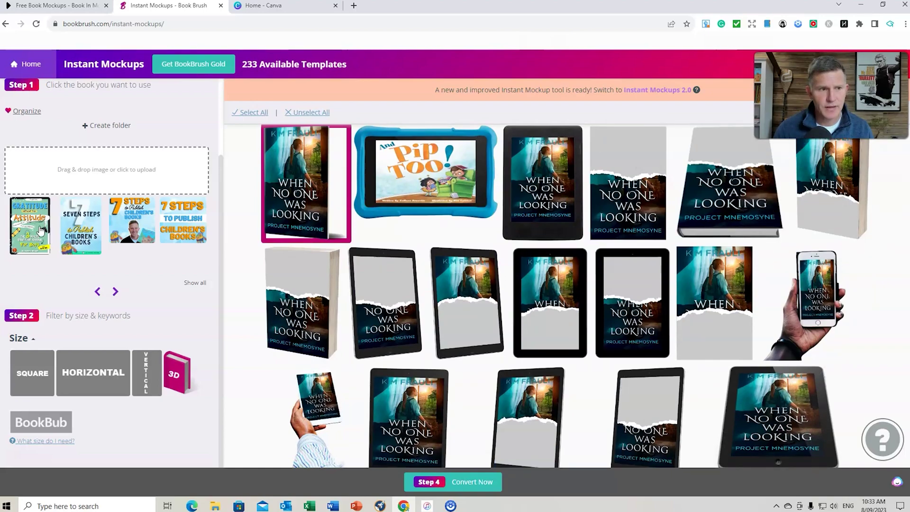
# Clear the Complete Step 1 First warning, choose the uploaded Gratitude cover, and reapply the 3D filter
pyautogui.click(476, 479)
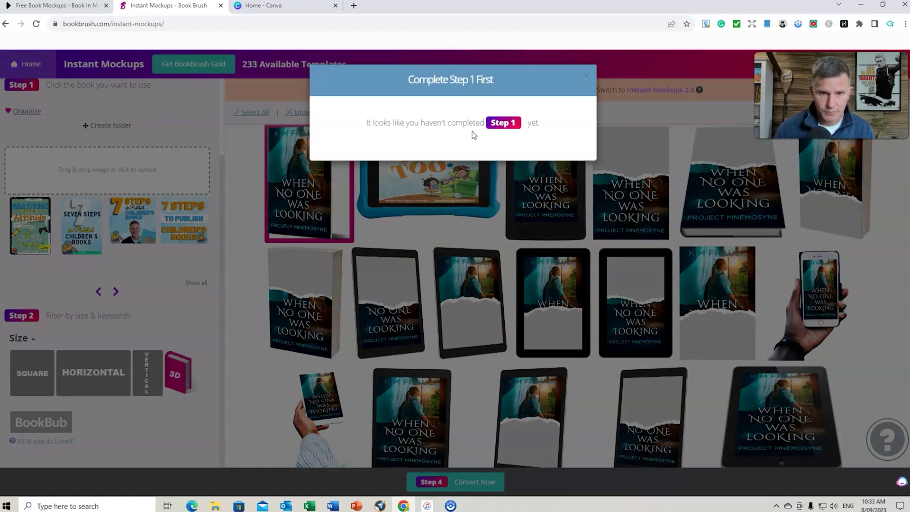
pyautogui.click(32, 226)
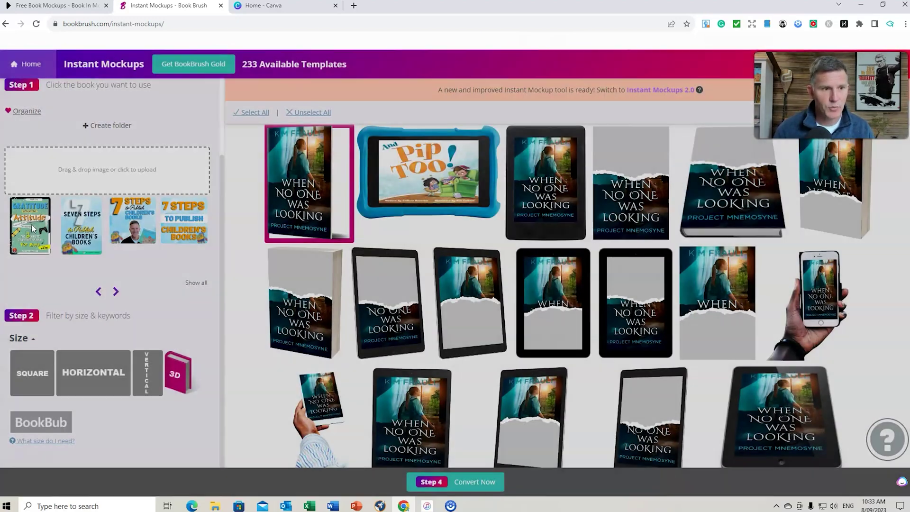
pyautogui.click(33, 219)
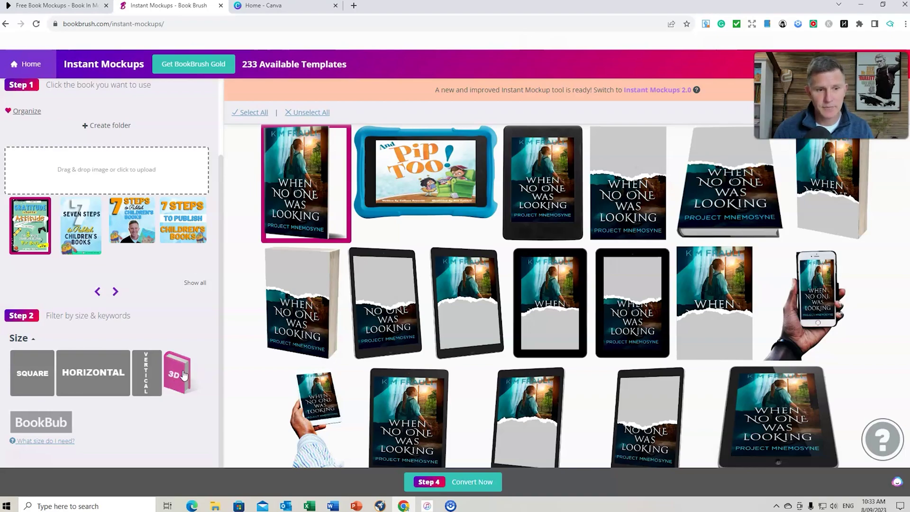
pyautogui.click(183, 374)
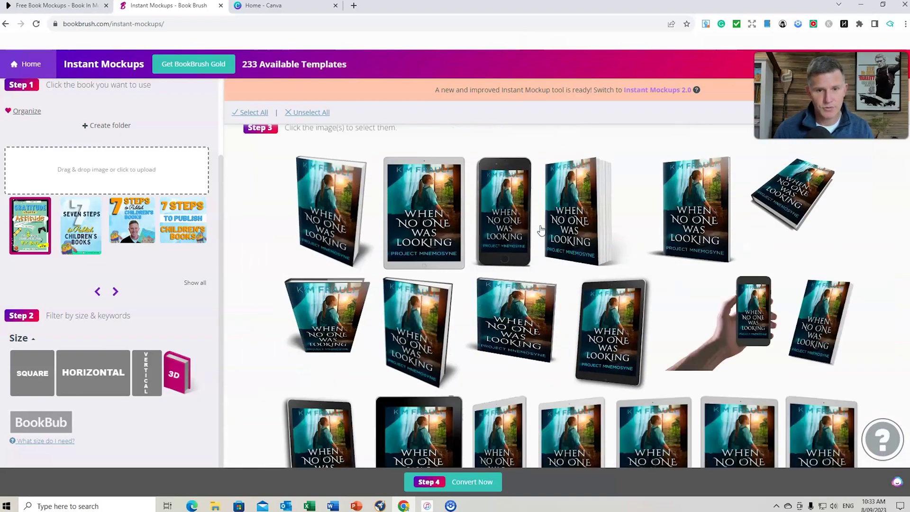
# Reselect the standing paperback mockup, generate it, and download the PNG image
pyautogui.scroll(-10, 540, 229)
pyautogui.scroll(-10, 540, 229)
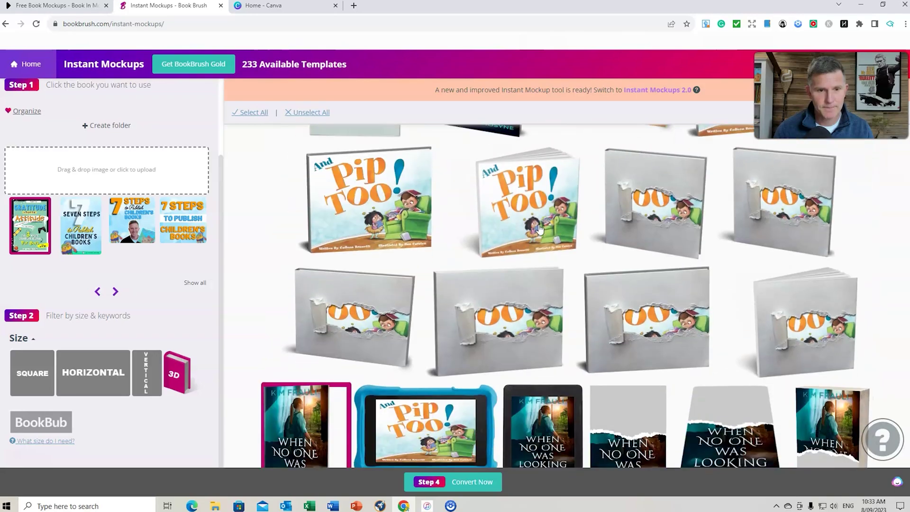
pyautogui.scroll(6, 392, 259)
pyautogui.click(325, 294)
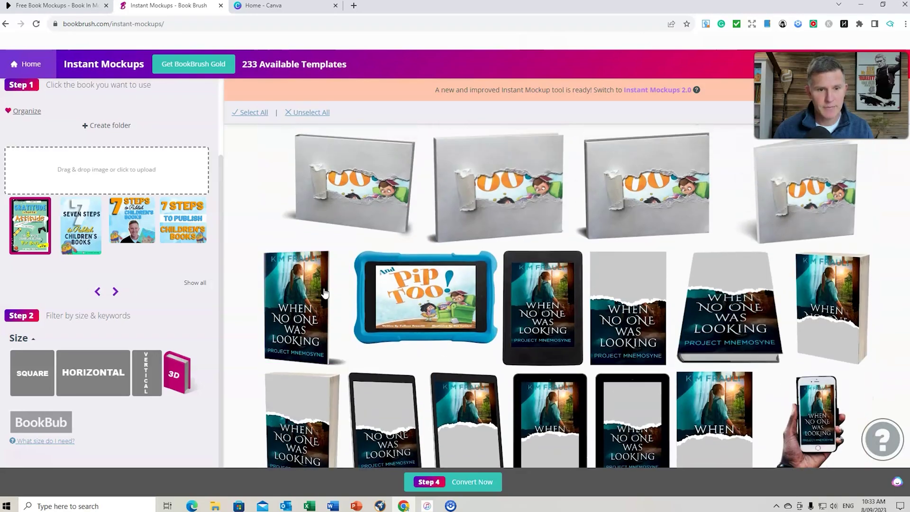
pyautogui.click(325, 294)
pyautogui.click(470, 488)
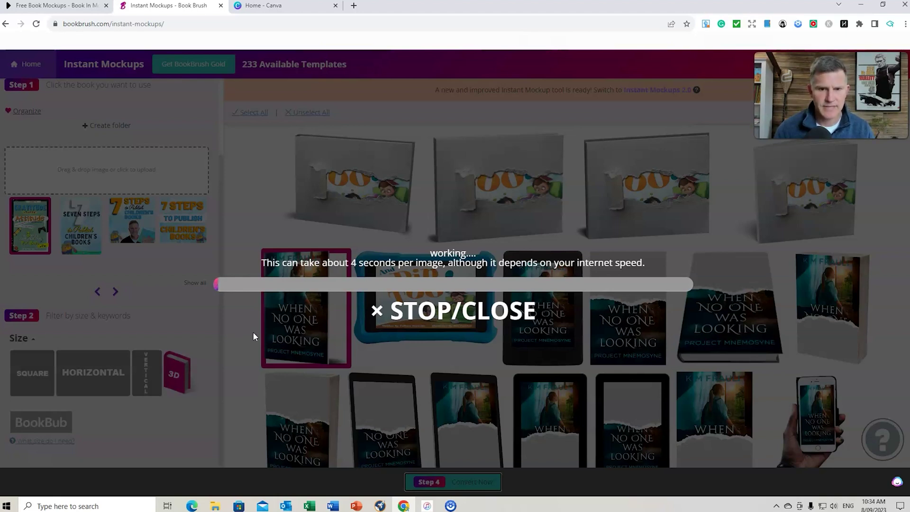
pyautogui.click(442, 293)
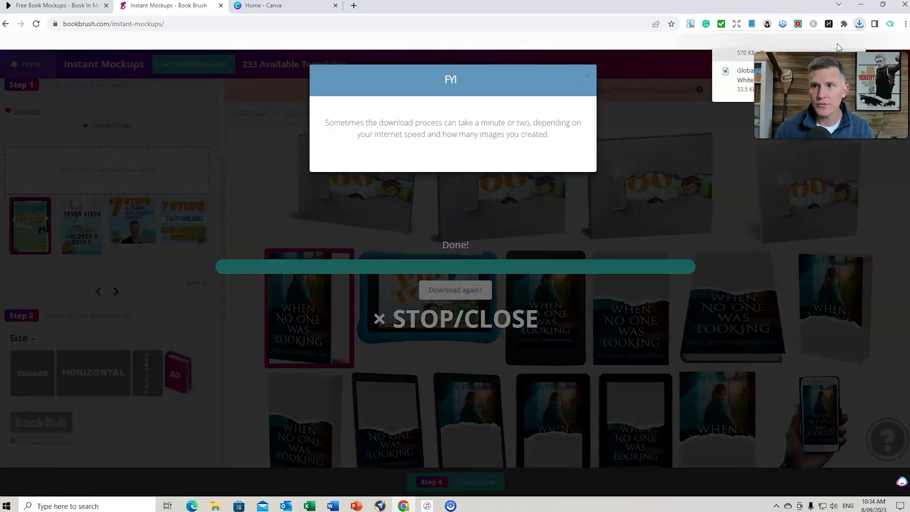
# View the Gratitude journal 3D mockup PNG in Photos, then close it and the FYI notice
pyautogui.click(852, 45)
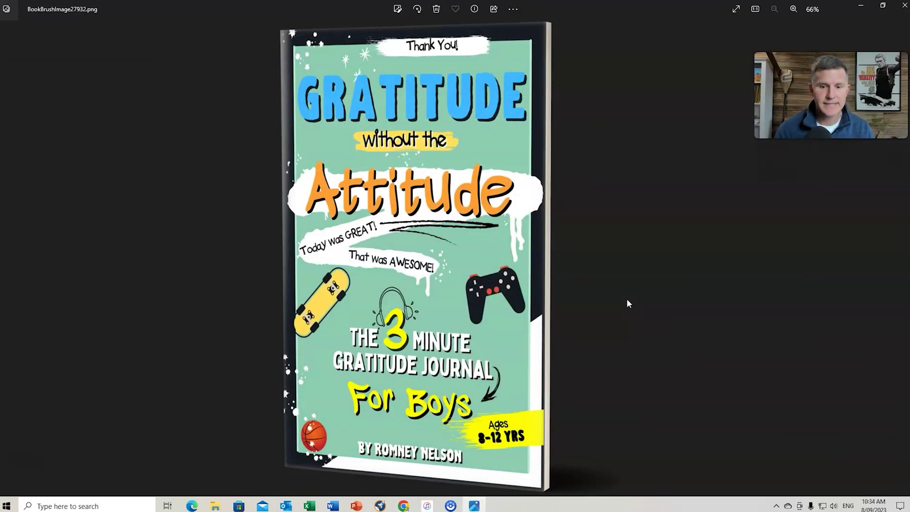
pyautogui.click(901, 8)
pyautogui.click(277, 166)
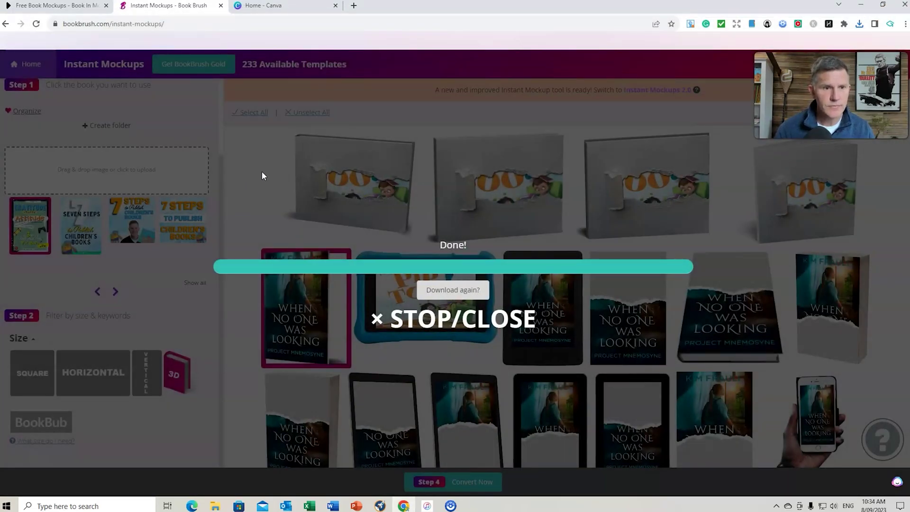
# Render the 7 Steps to Publish cover using the 3D filter and the Pip Too board-book template
pyautogui.click(428, 320)
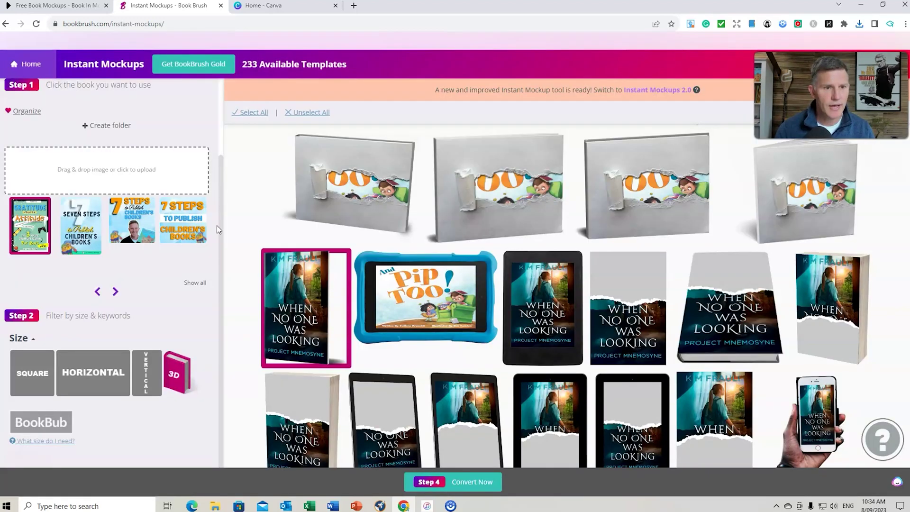
pyautogui.click(191, 234)
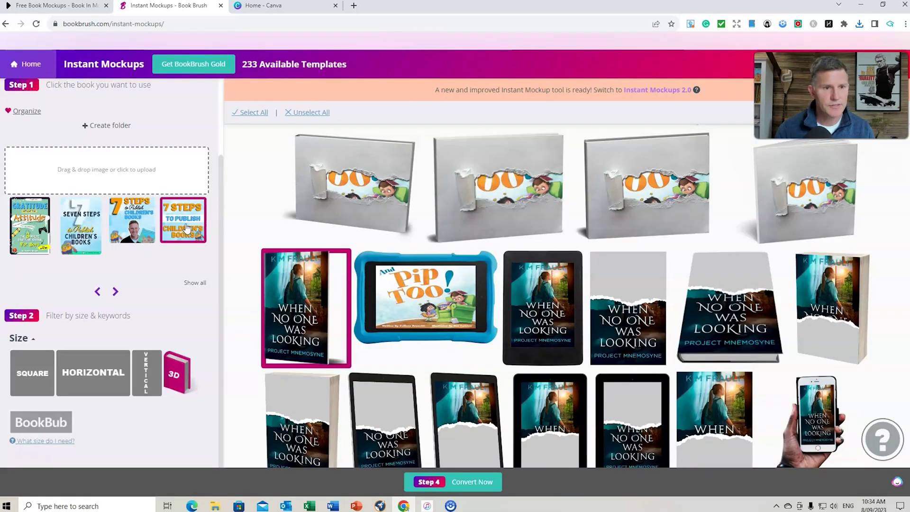
pyautogui.click(178, 379)
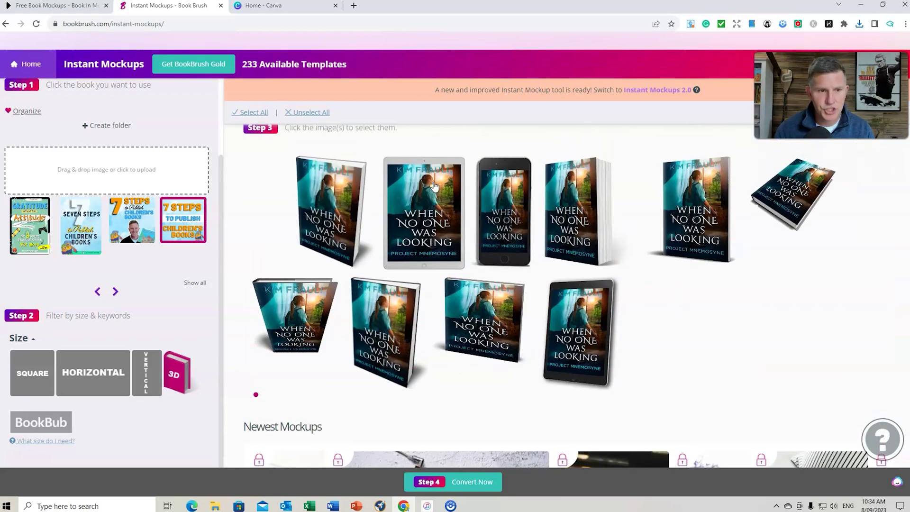
pyautogui.scroll(-20, 421, 251)
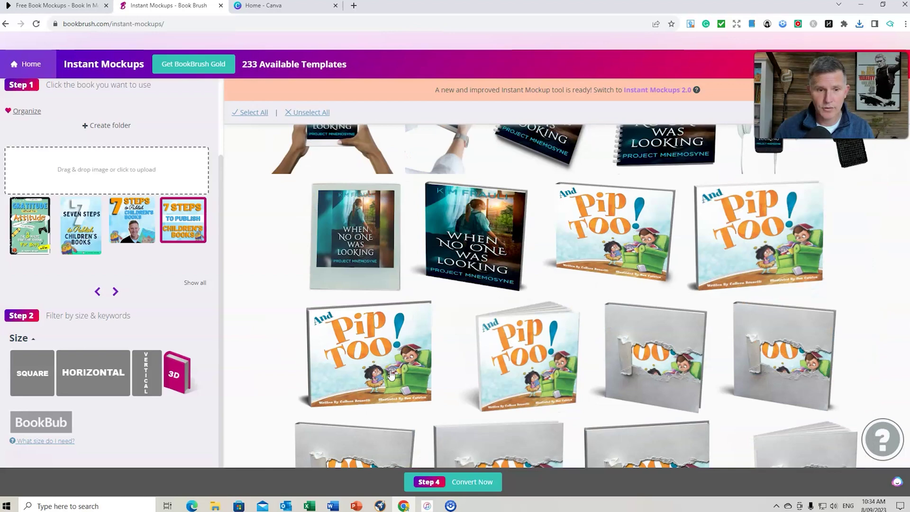
pyautogui.click(513, 355)
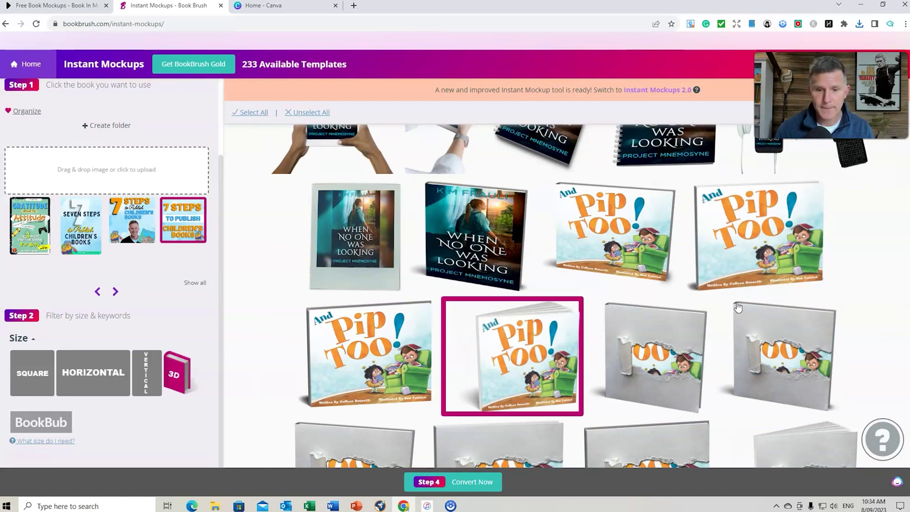
pyautogui.click(461, 482)
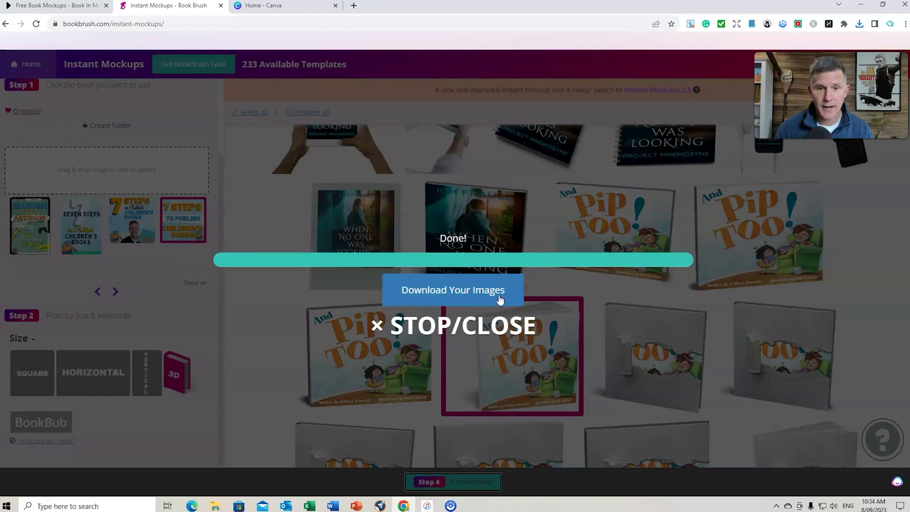
# Download the mockup zip and preview the 7 Steps board-book PNG from its images folder, then close both windows
pyautogui.click(478, 289)
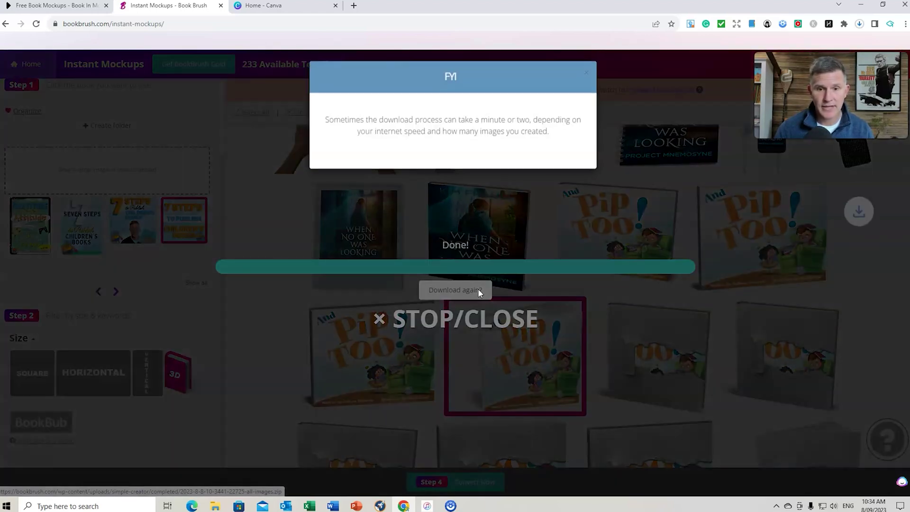
pyautogui.click(851, 49)
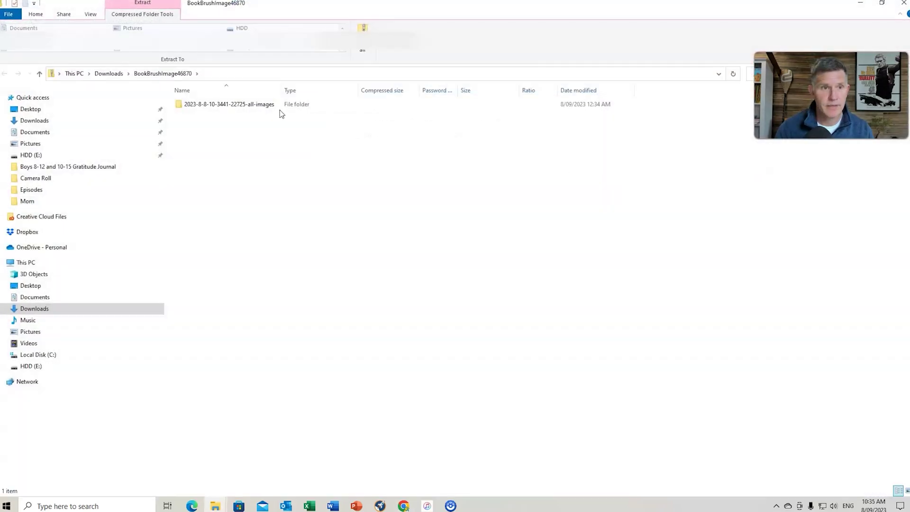
pyautogui.doubleClick(243, 105)
pyautogui.click(239, 106)
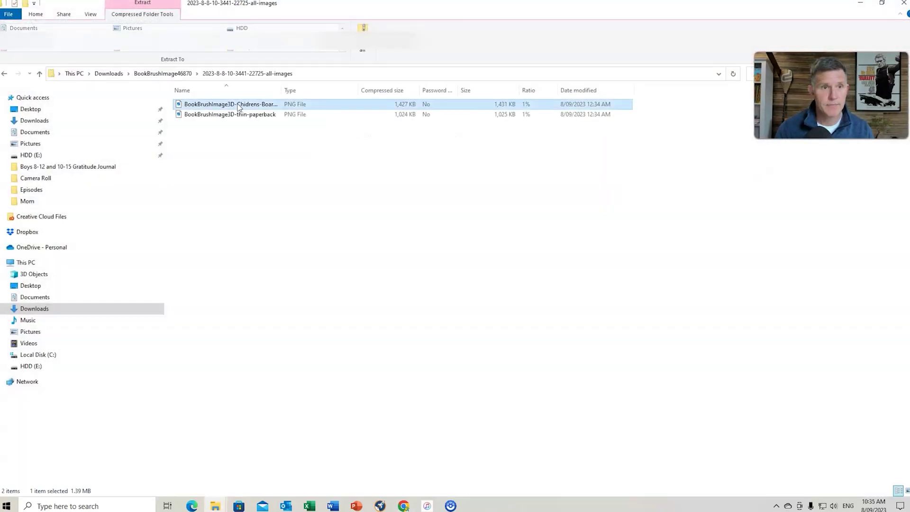
pyautogui.doubleClick(239, 106)
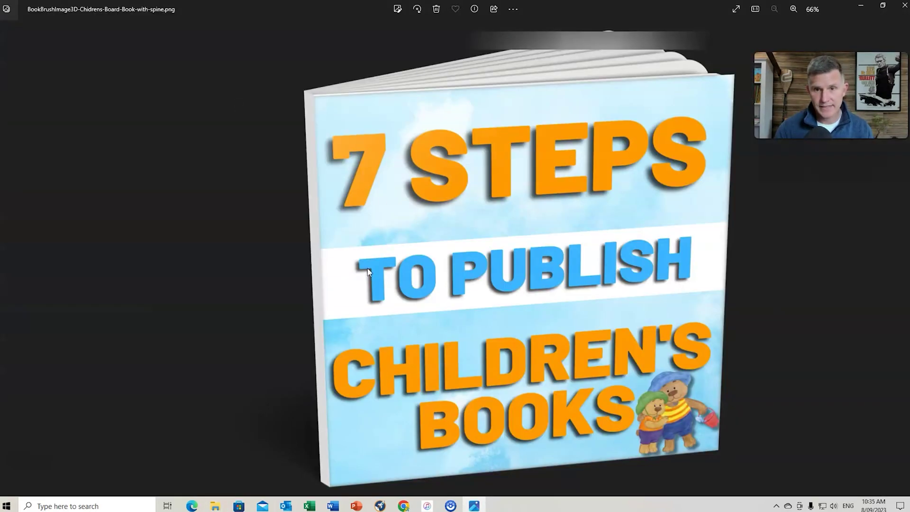
pyautogui.click(904, 6)
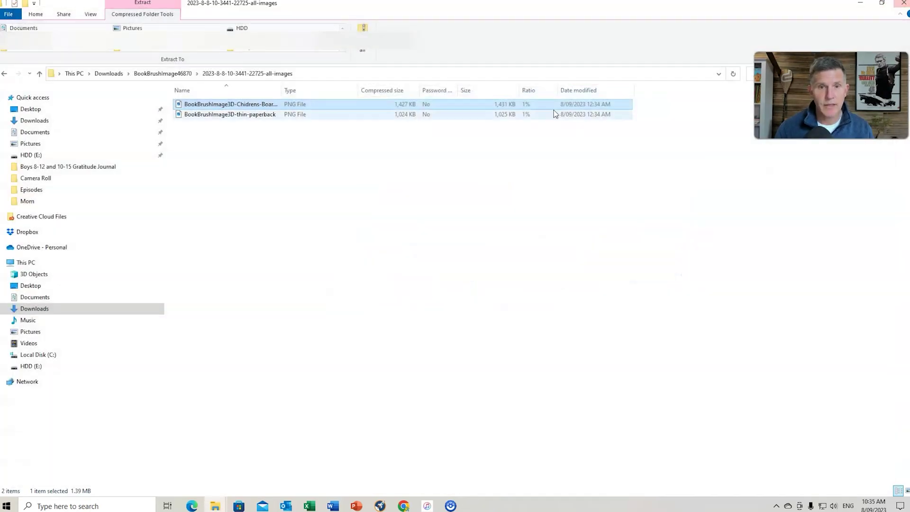
pyautogui.click(904, 4)
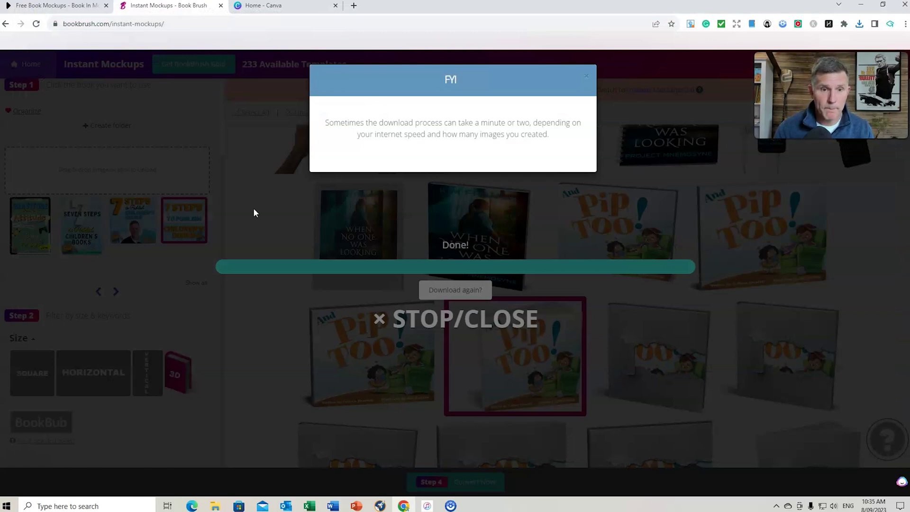
# Dismiss the FYI and Done overlays and select the tilted lying-down 3D book template
pyautogui.click(248, 194)
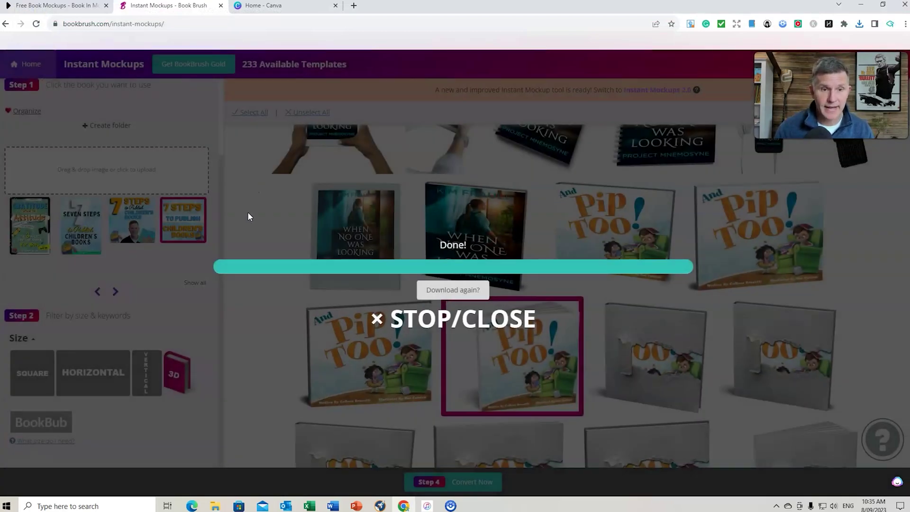
pyautogui.click(473, 316)
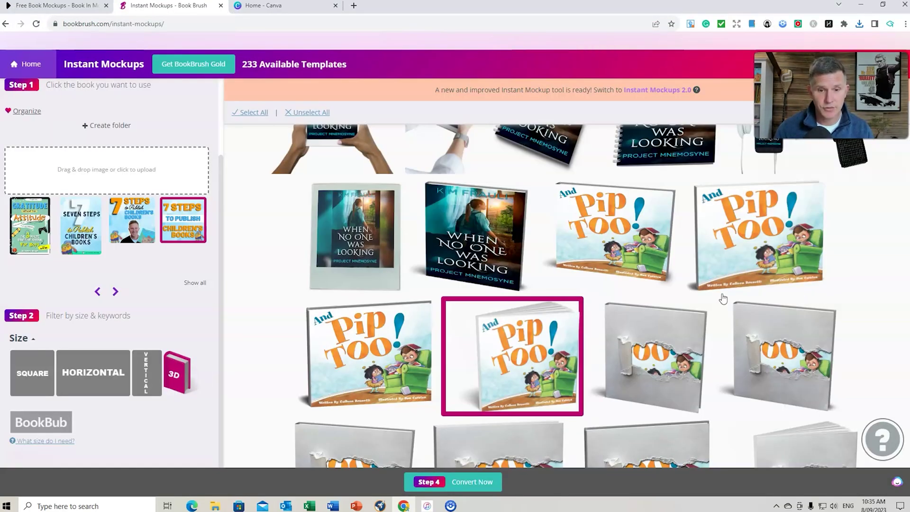
pyautogui.scroll(2, 618, 300)
pyautogui.scroll(3, 619, 299)
pyautogui.scroll(4, 618, 297)
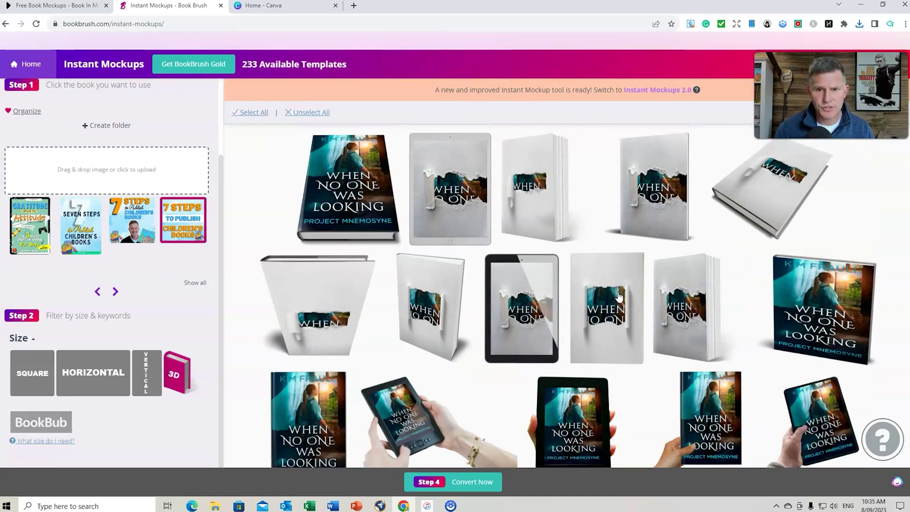
pyautogui.scroll(8, 614, 293)
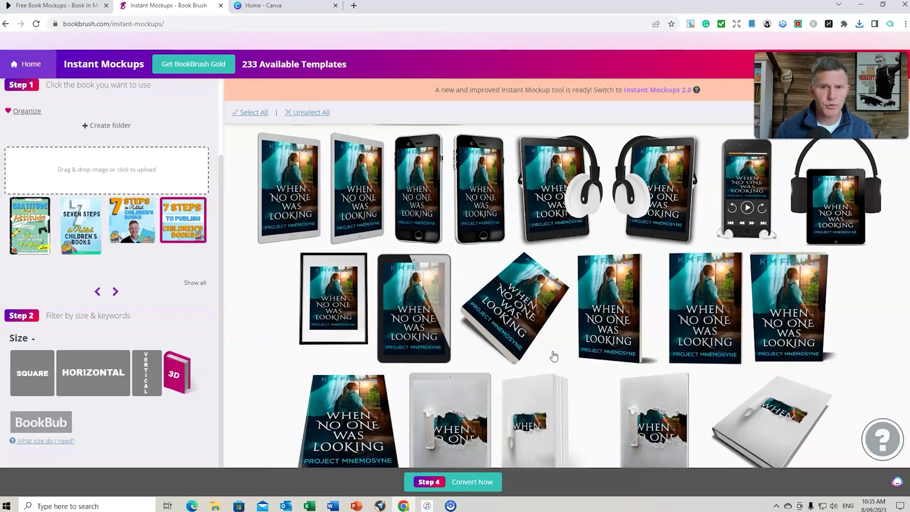
pyautogui.scroll(3, 582, 347)
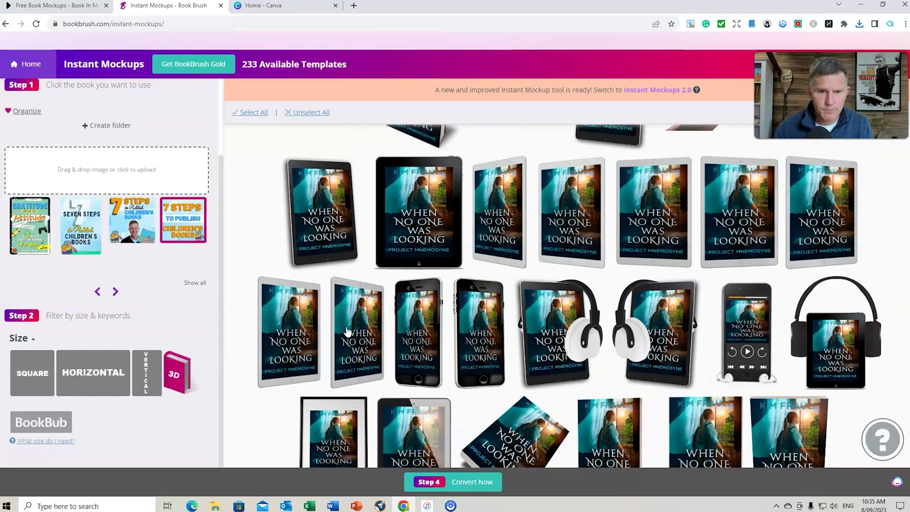
pyautogui.scroll(5, 540, 315)
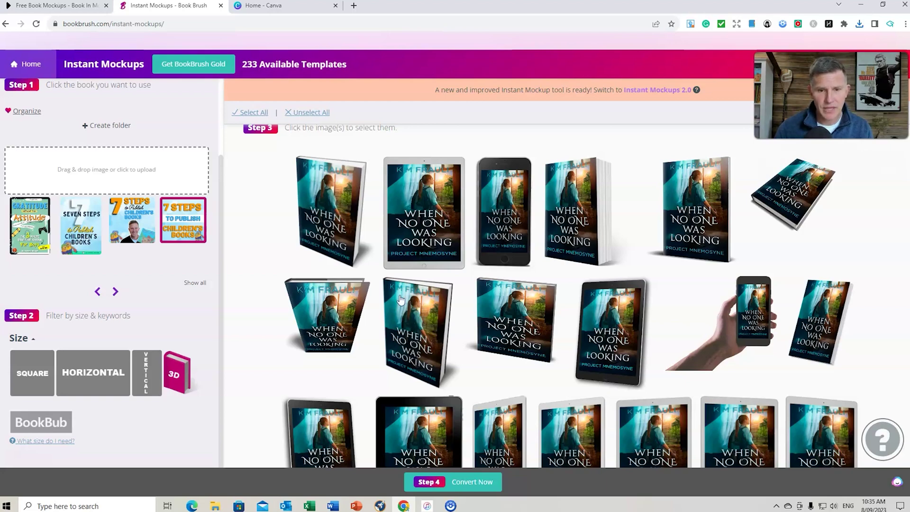
pyautogui.scroll(1, 423, 333)
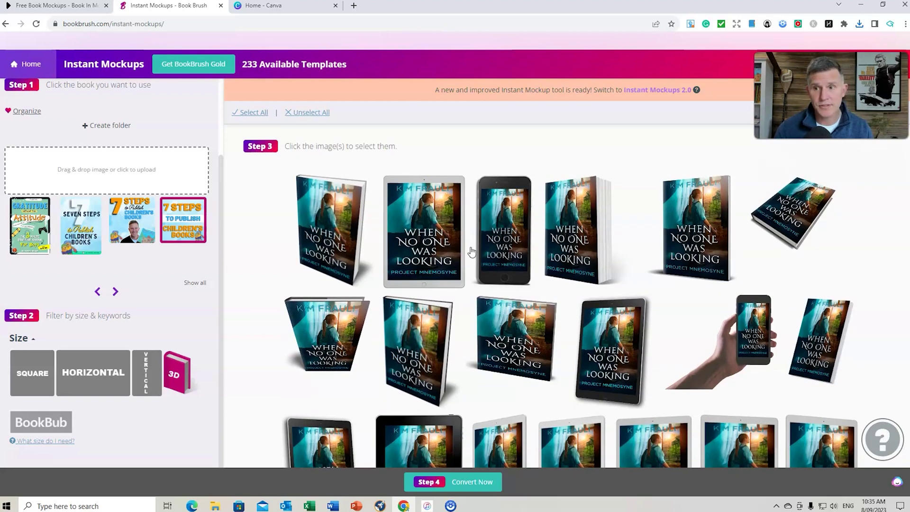
pyautogui.click(797, 229)
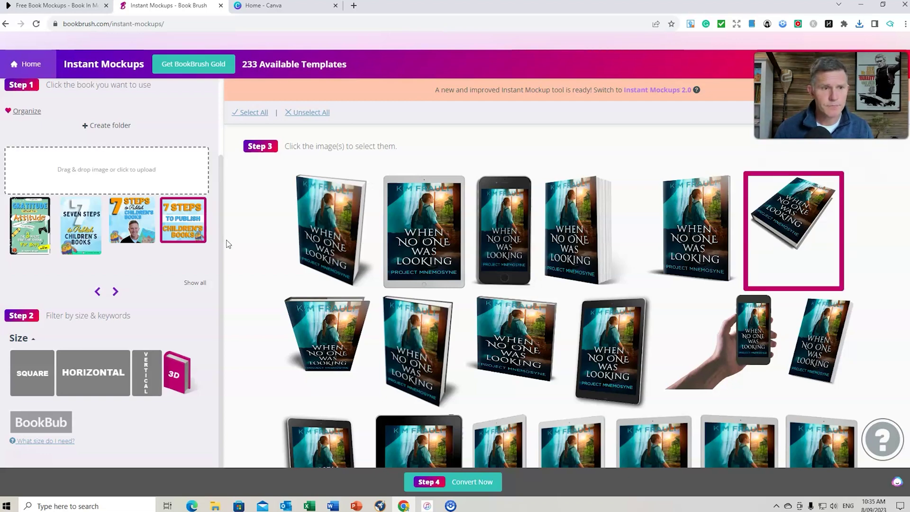
# Page through the uploaded covers and choose Self-Publishing Advice for Beginners
pyautogui.click(116, 293)
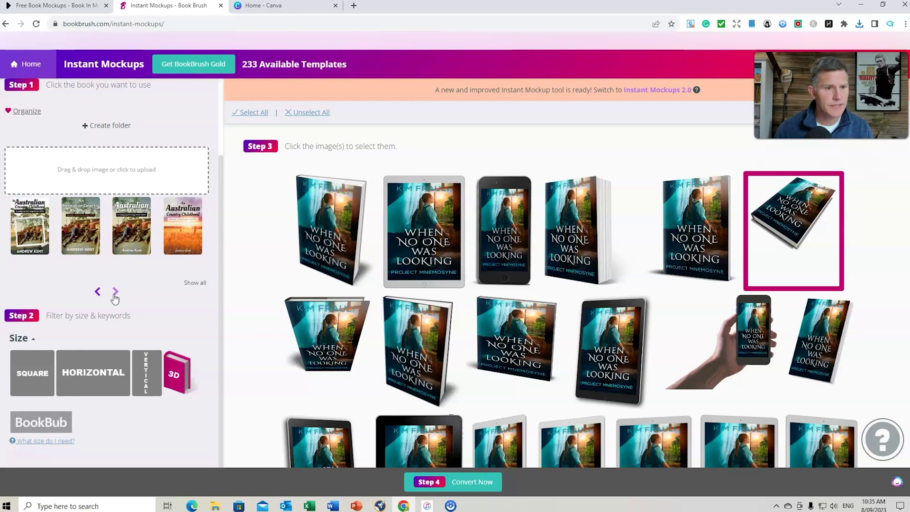
pyautogui.click(117, 294)
pyautogui.click(116, 292)
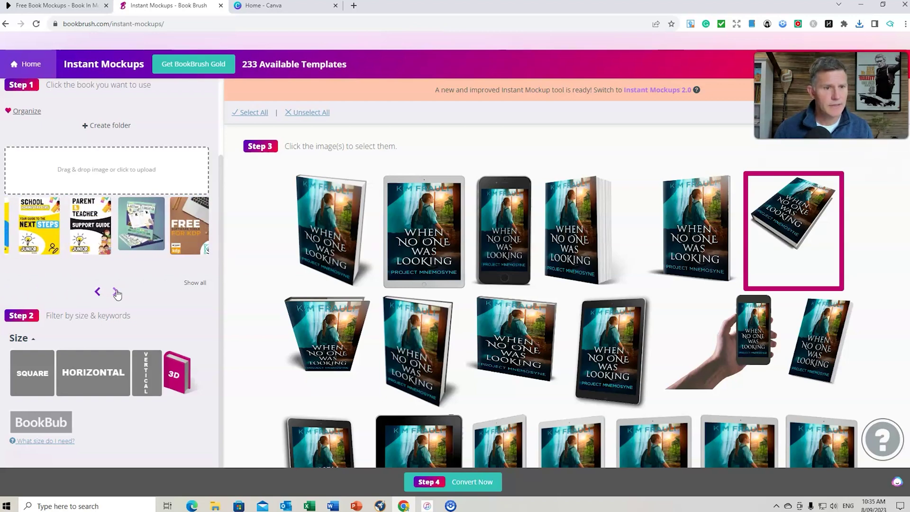
pyautogui.click(116, 293)
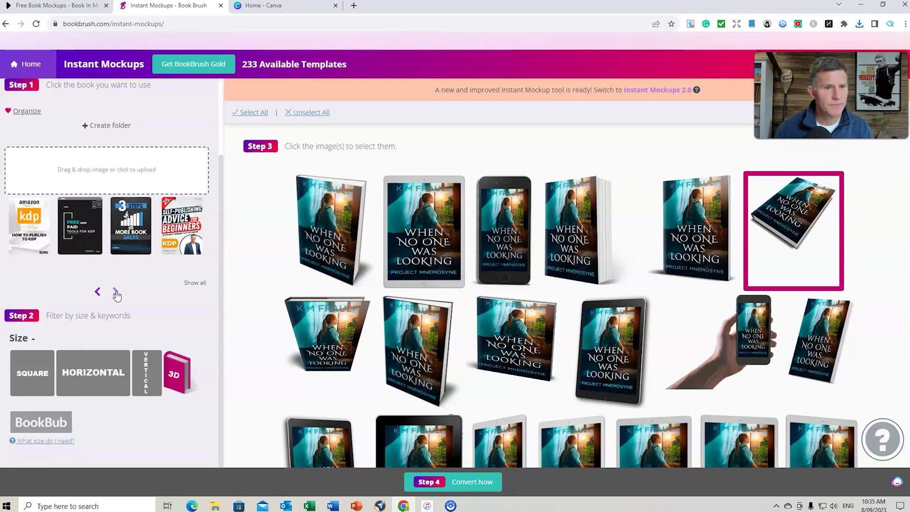
pyautogui.click(187, 226)
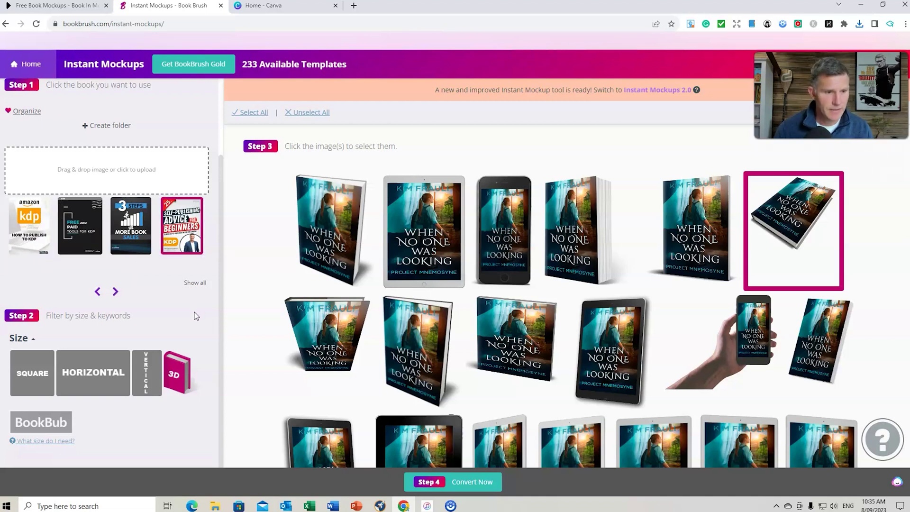
pyautogui.scroll(-1, 180, 365)
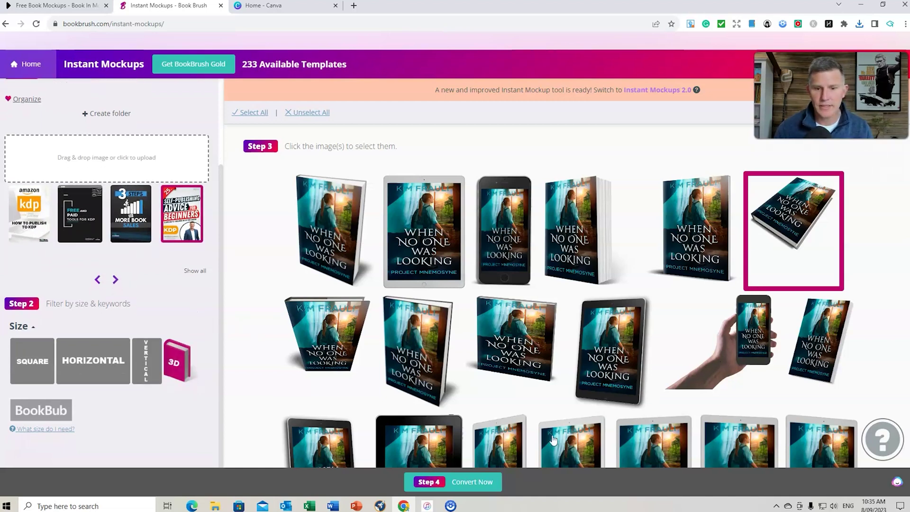
# Convert the tilted Self-Publishing Advice mockup, download the images and show the zip in its folder
pyautogui.click(469, 482)
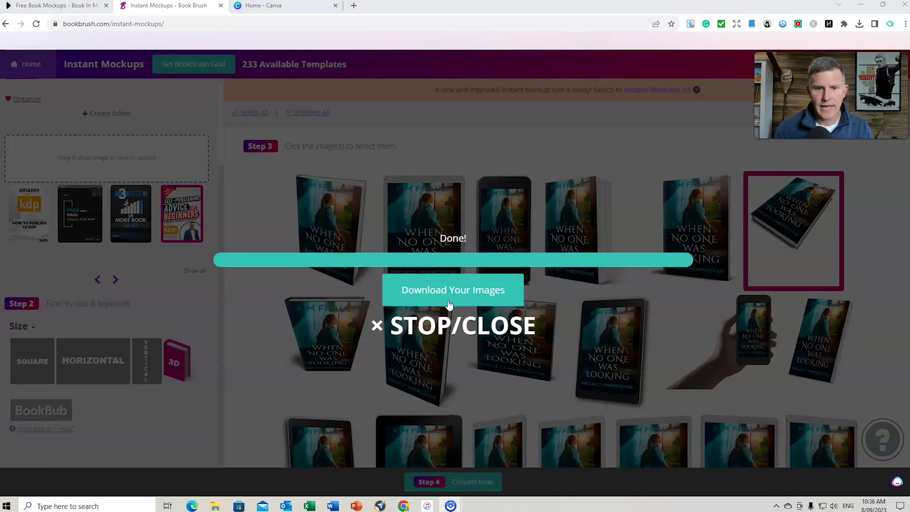
pyautogui.click(454, 293)
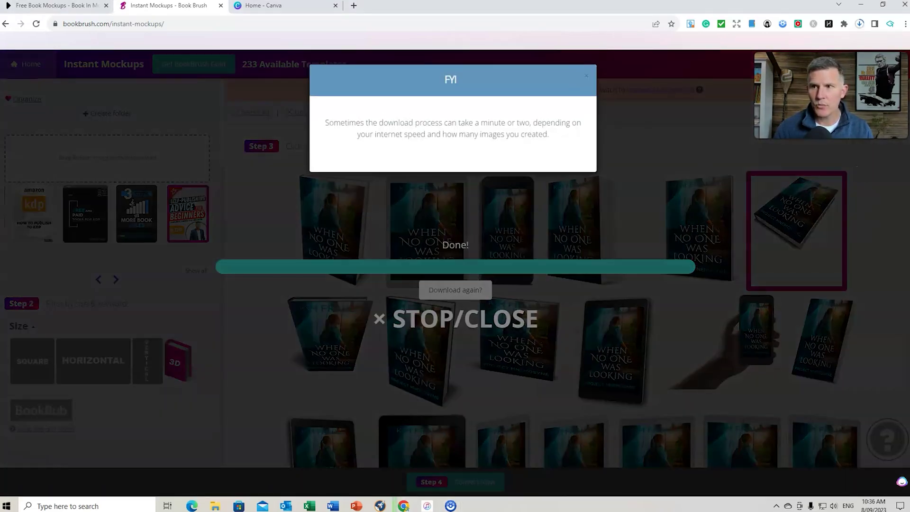
pyautogui.click(837, 47)
# Open BookBrushImage67118.zip's all-images folder, view the first PNG in Photos, then close Photos
pyautogui.doubleClick(368, 137)
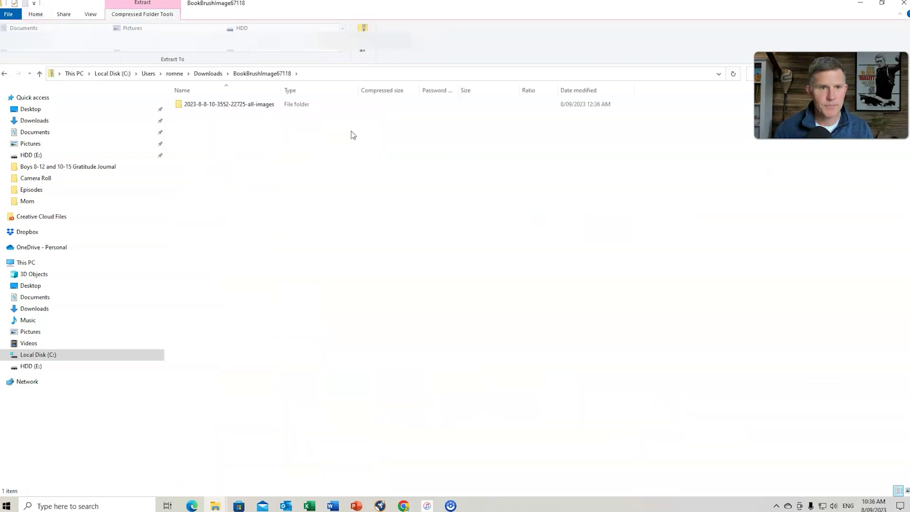
pyautogui.click(230, 103)
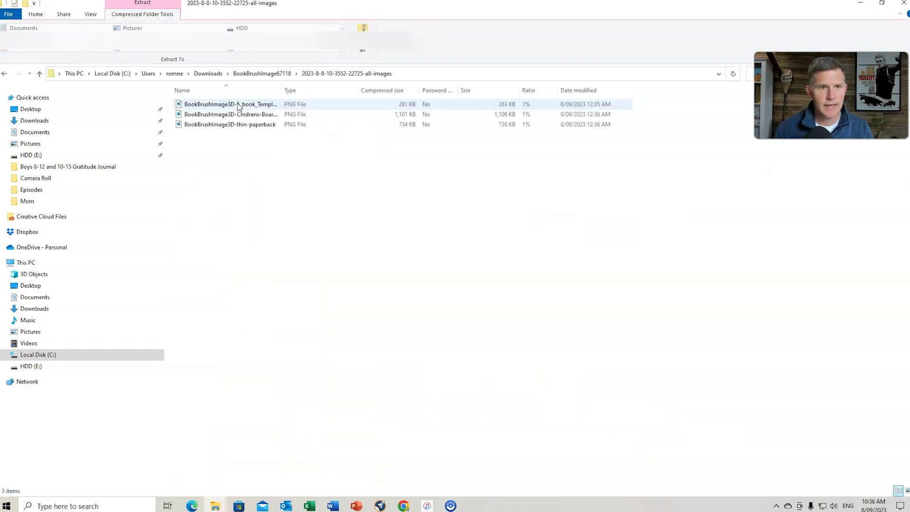
pyautogui.click(238, 106)
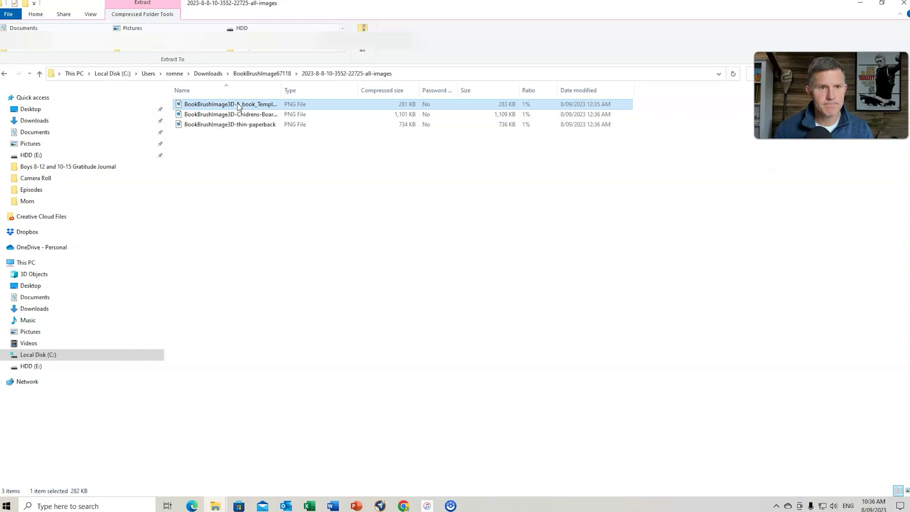
pyautogui.doubleClick(239, 106)
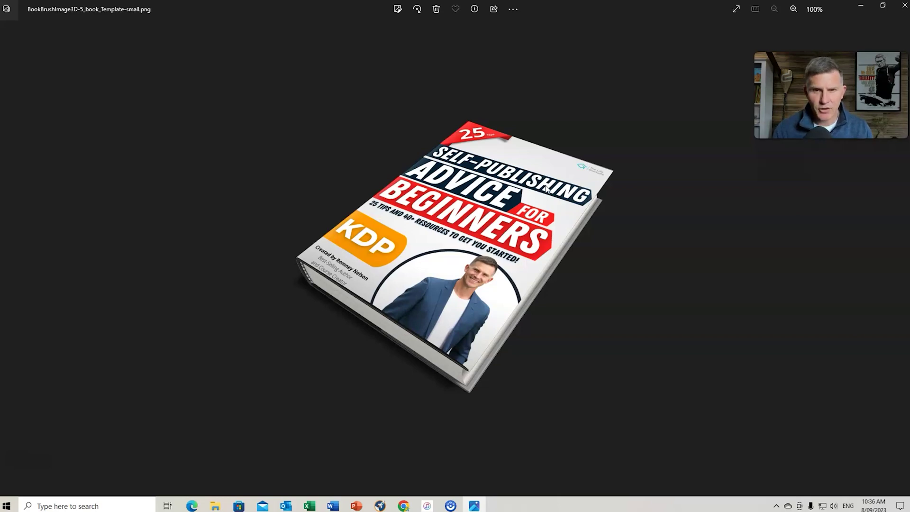
pyautogui.click(903, 5)
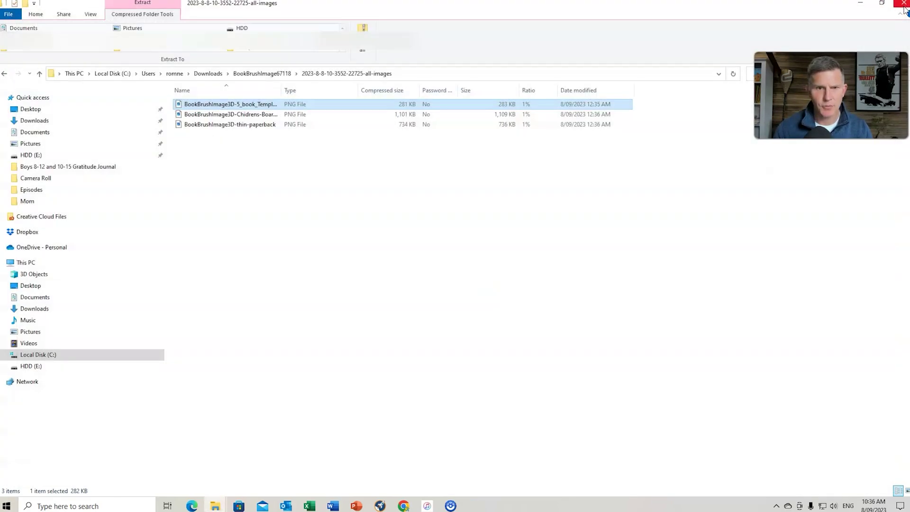
# Return to the browser and dismiss the FYI notice and the download-complete overlay
pyautogui.click(866, 4)
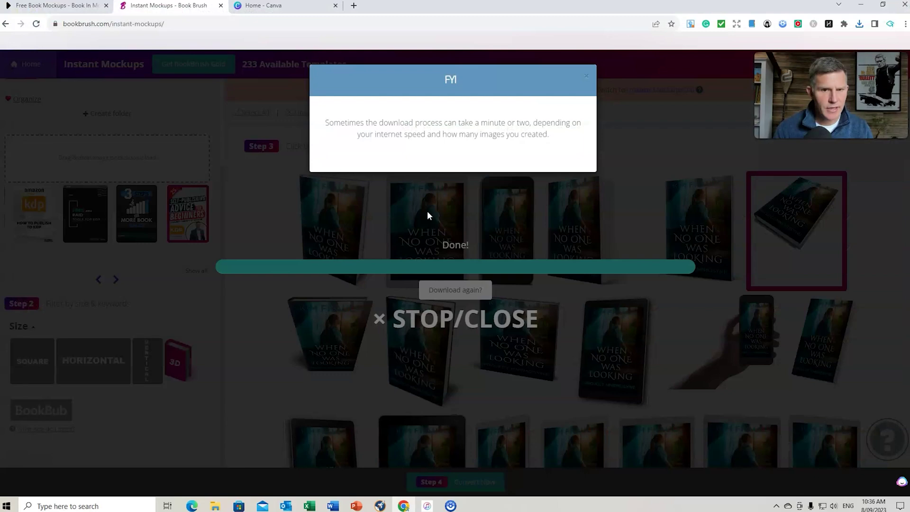
pyautogui.click(587, 78)
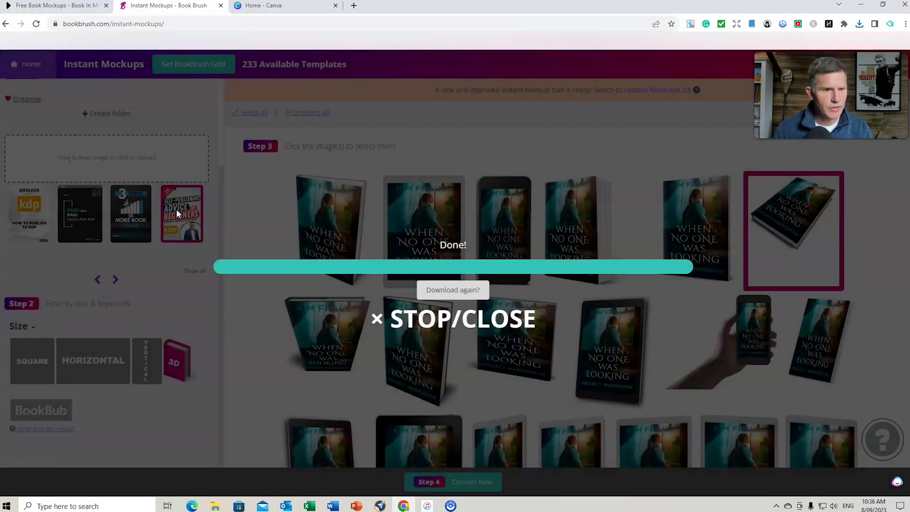
pyautogui.click(467, 325)
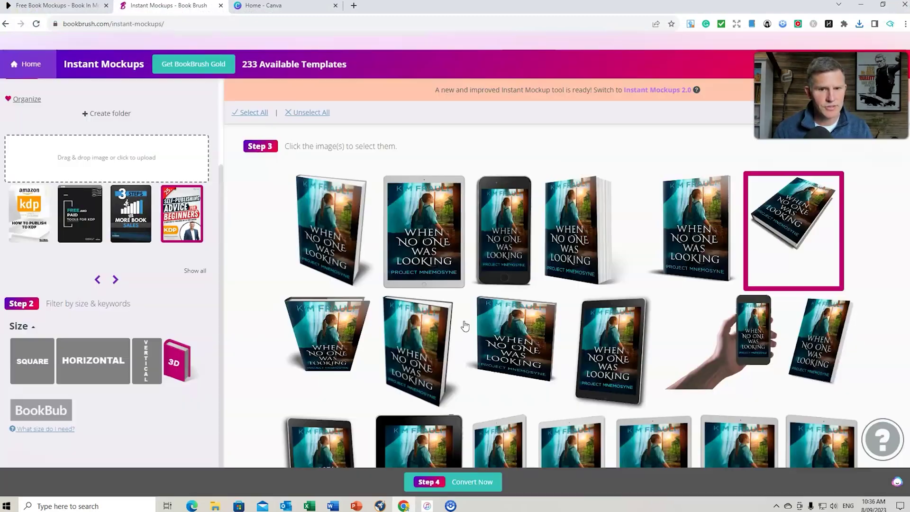
# Page through the uploaded cover thumbnails, then switch to the Canva home page
pyautogui.click(97, 280)
pyautogui.tripleClick(97, 279)
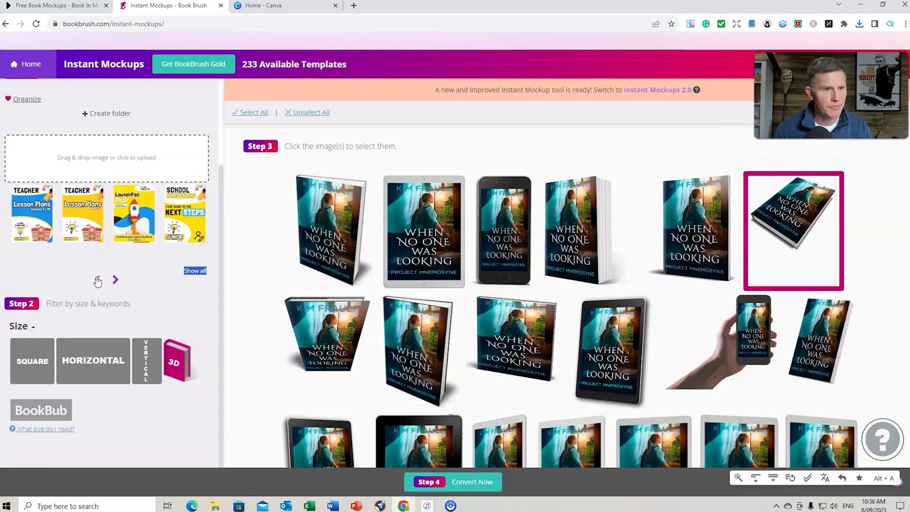
pyautogui.click(97, 279)
pyautogui.click(97, 280)
pyautogui.click(97, 279)
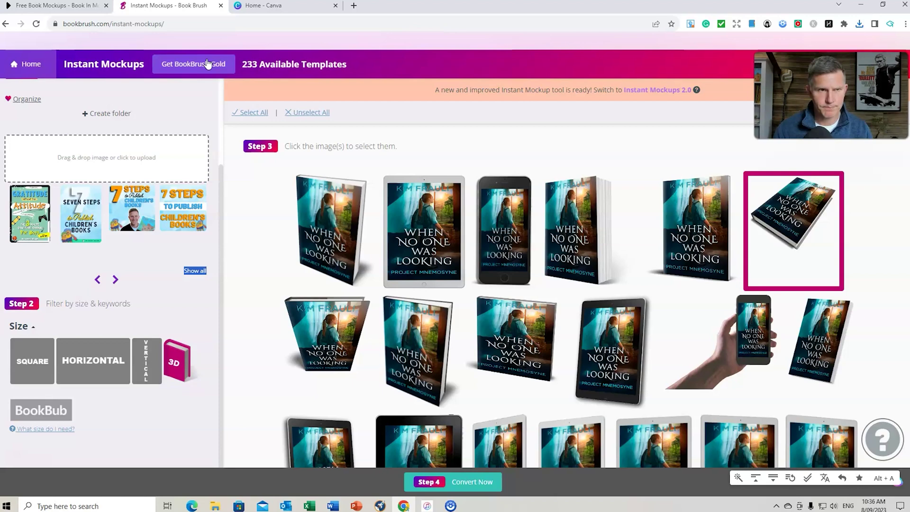
pyautogui.click(256, 8)
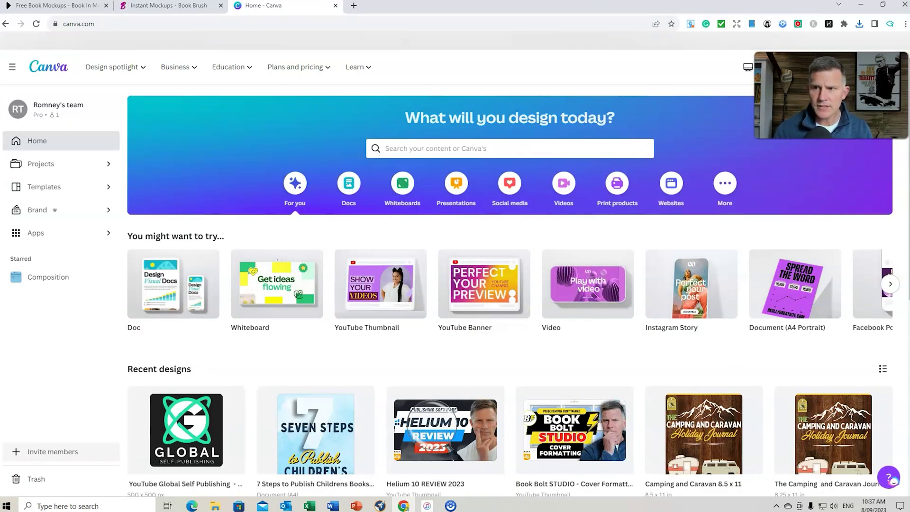
# Create a new YouTube Thumbnail design and add the uploaded Mom's Life Journal cover from Uploads
pyautogui.click(848, 67)
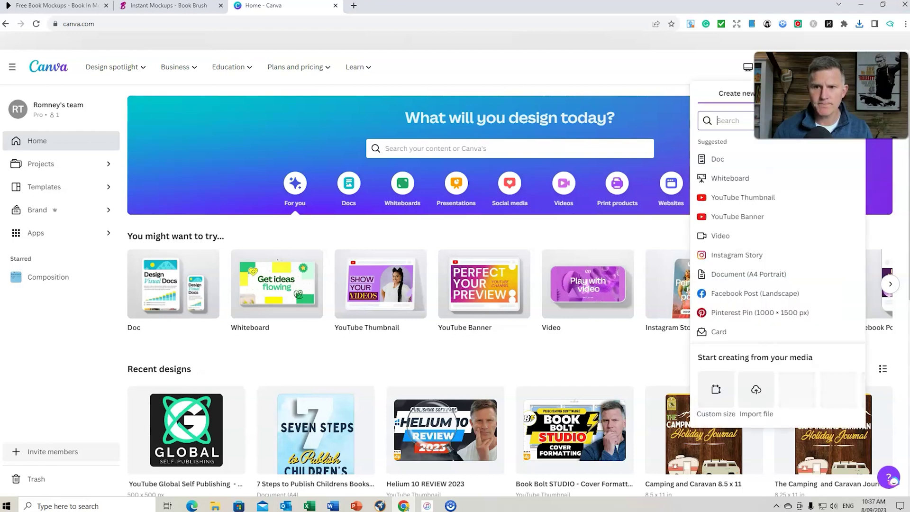
pyautogui.click(741, 198)
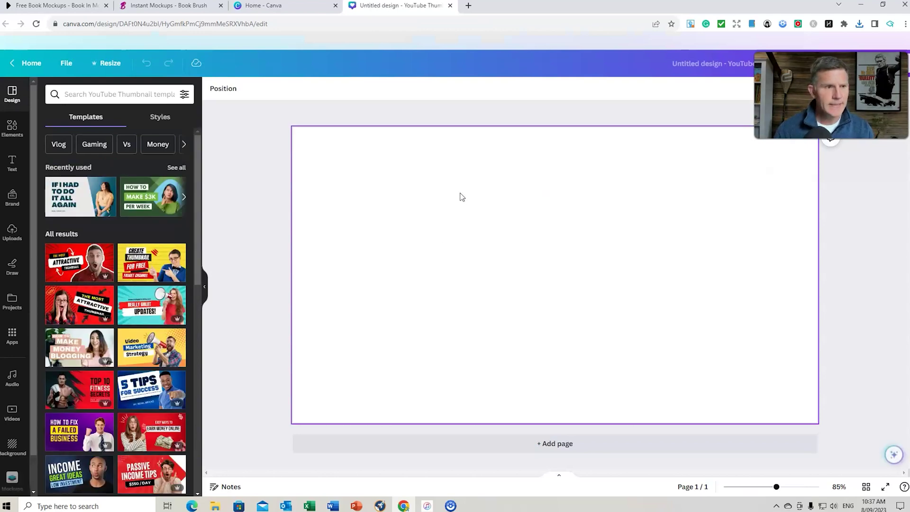
pyautogui.click(12, 233)
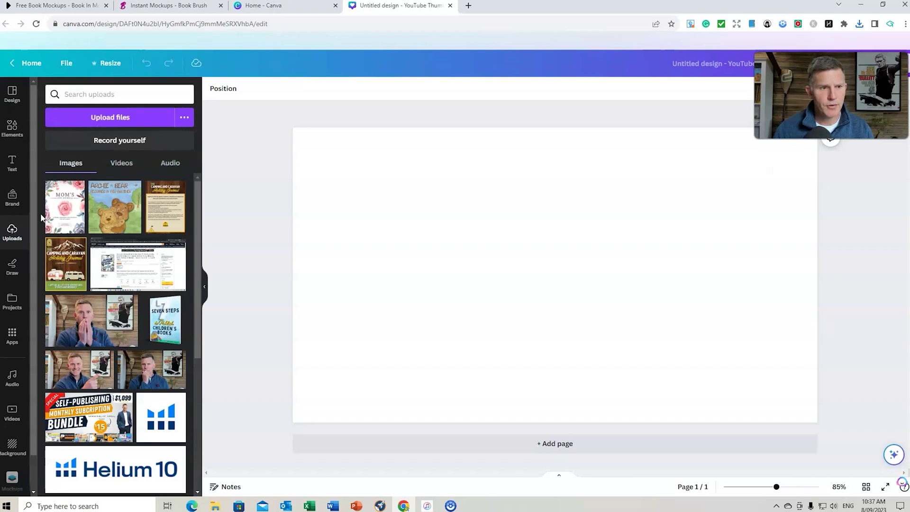
pyautogui.click(69, 203)
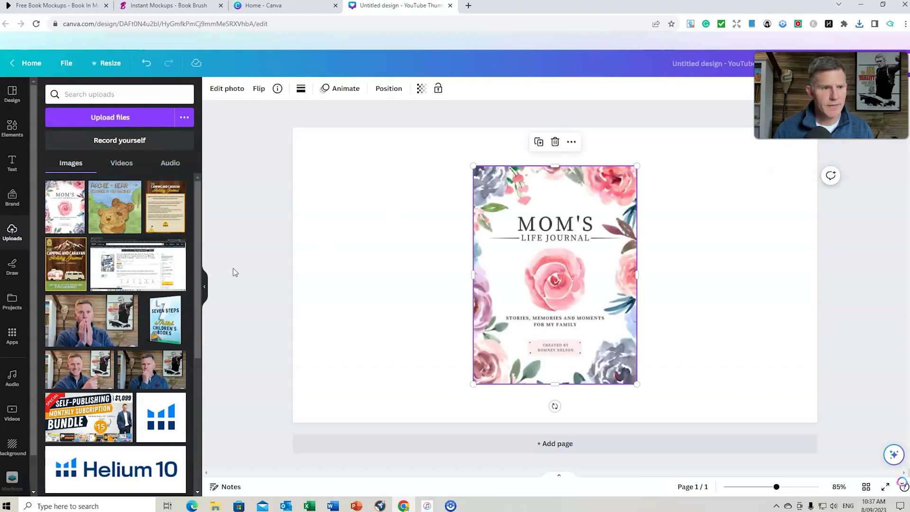
# Drag the journal cover to the page's left side and open See All for Print in the Mockups app
pyautogui.click(226, 90)
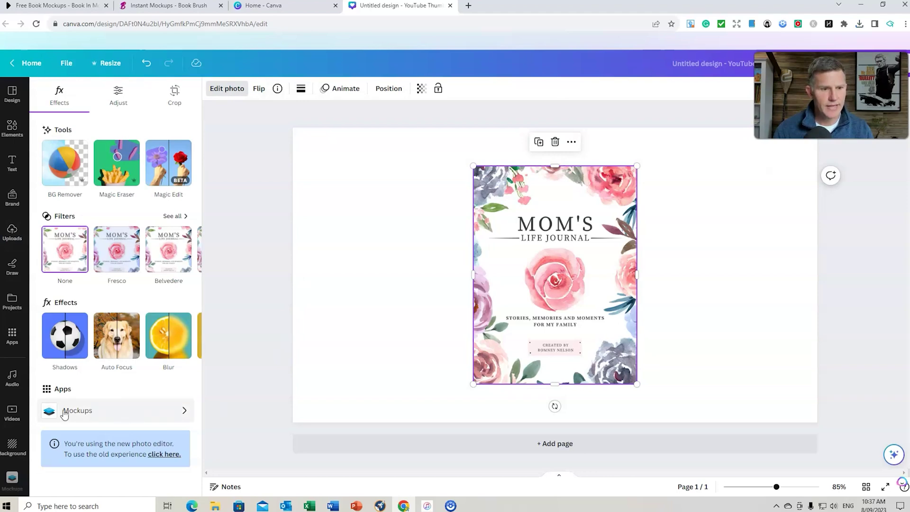
pyautogui.click(93, 412)
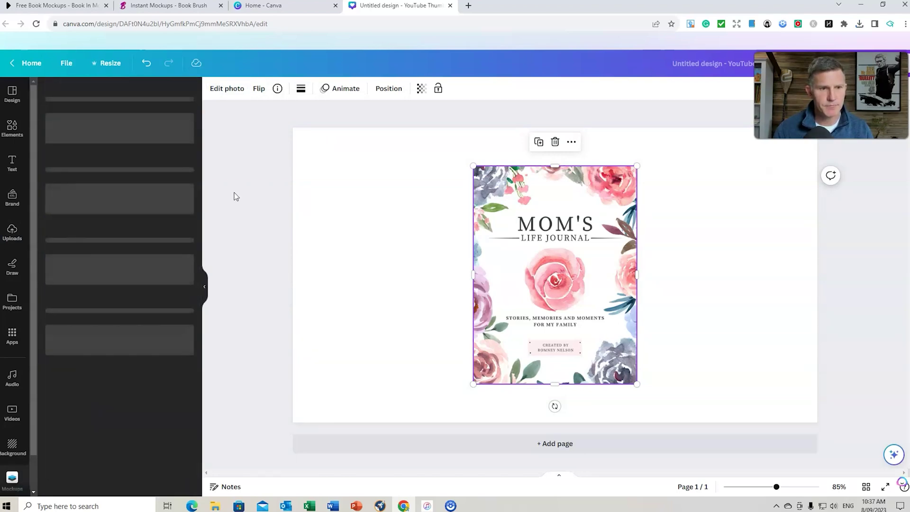
pyautogui.moveTo(524, 213); pyautogui.dragTo(373, 204)
pyautogui.scroll(-3, 138, 182)
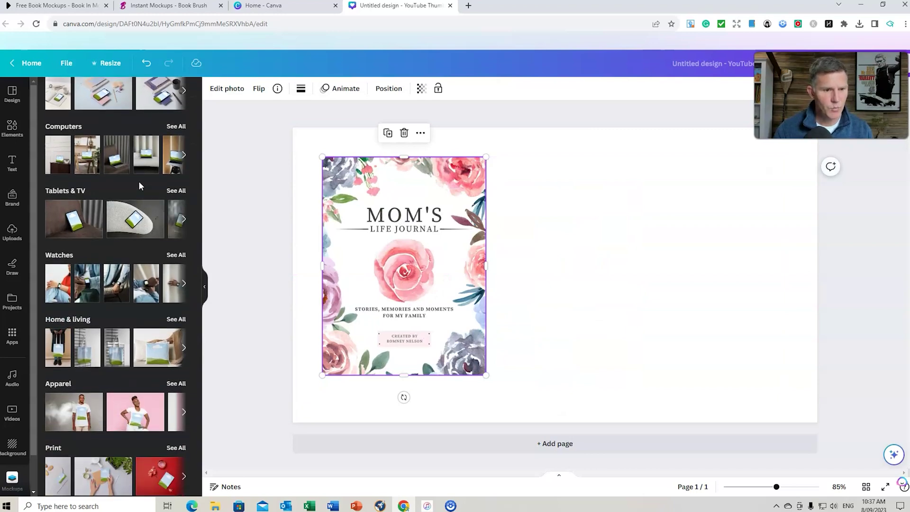
pyautogui.scroll(-4, 138, 180)
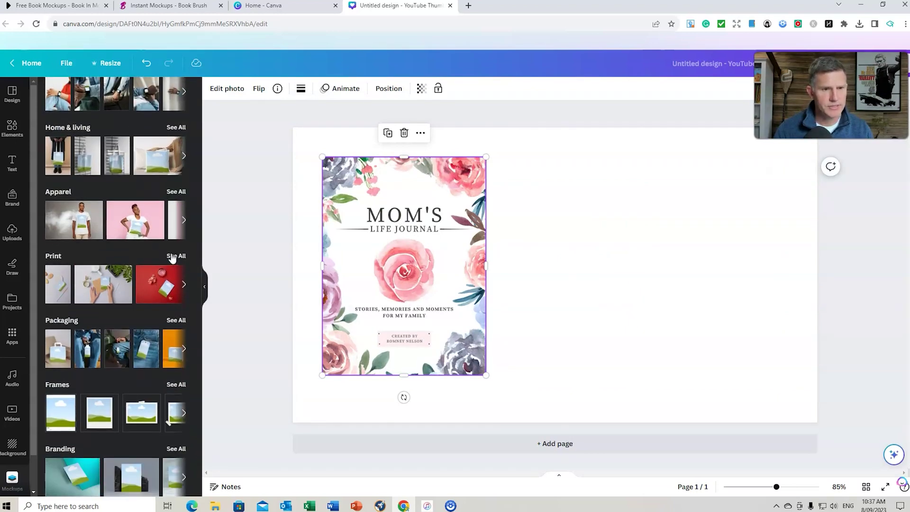
pyautogui.click(171, 258)
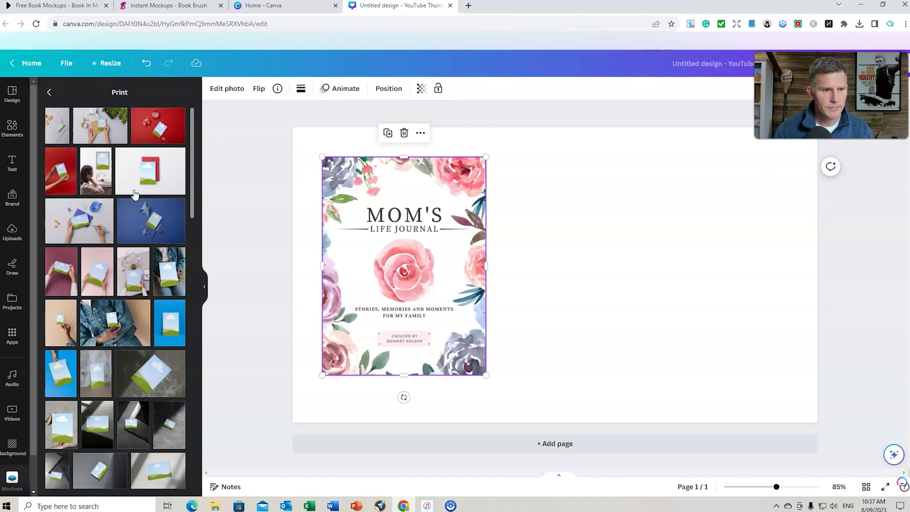
pyautogui.scroll(-1, 135, 193)
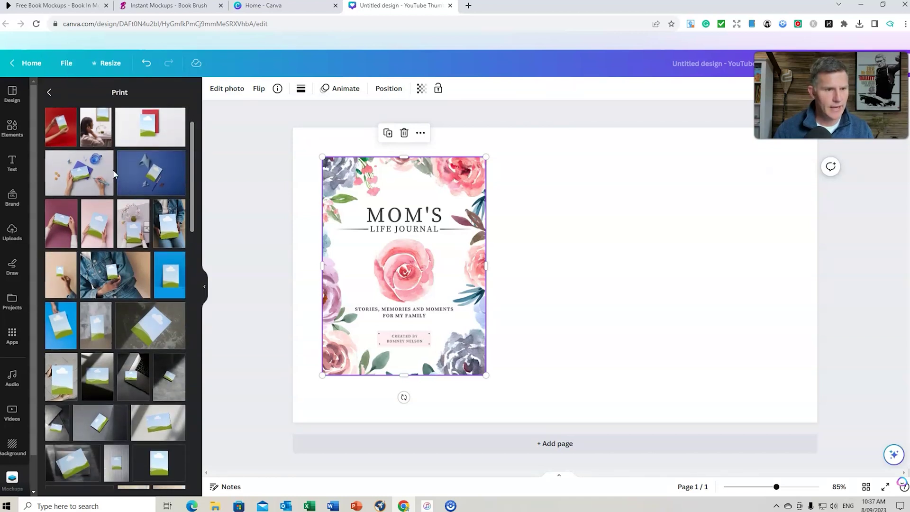
# Add the pink hand-held book Print mockup and enlarge it by dragging its corners
pyautogui.click(95, 233)
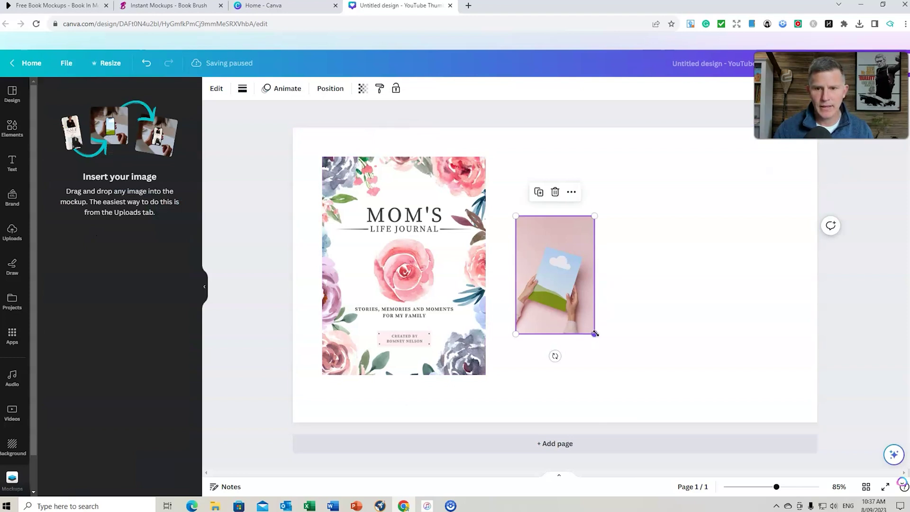
pyautogui.moveTo(595, 333); pyautogui.dragTo(637, 400)
pyautogui.moveTo(637, 216); pyautogui.dragTo(710, 154)
# Duplicate the Mom's Life Journal cover with Ctrl+D and drop the copy into the pink mockup
pyautogui.click(397, 271)
pyautogui.moveTo(397, 271)
pyautogui.mouseDown()
pyautogui.moveTo(590, 303)
pyautogui.moveTo(477, 279)
pyautogui.moveTo(385, 279)
pyautogui.mouseUp()
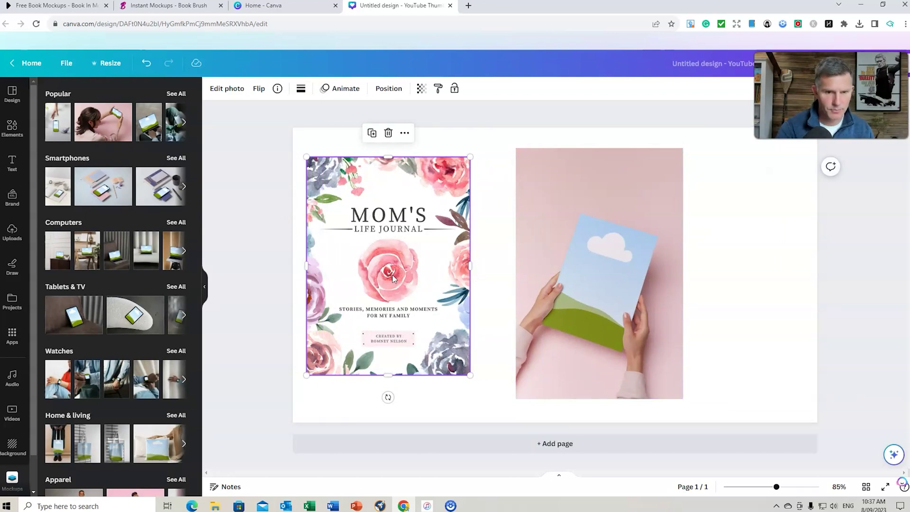
pyautogui.hotkey('ctrl', 'd')
pyautogui.moveTo(397, 276); pyautogui.dragTo(592, 269)
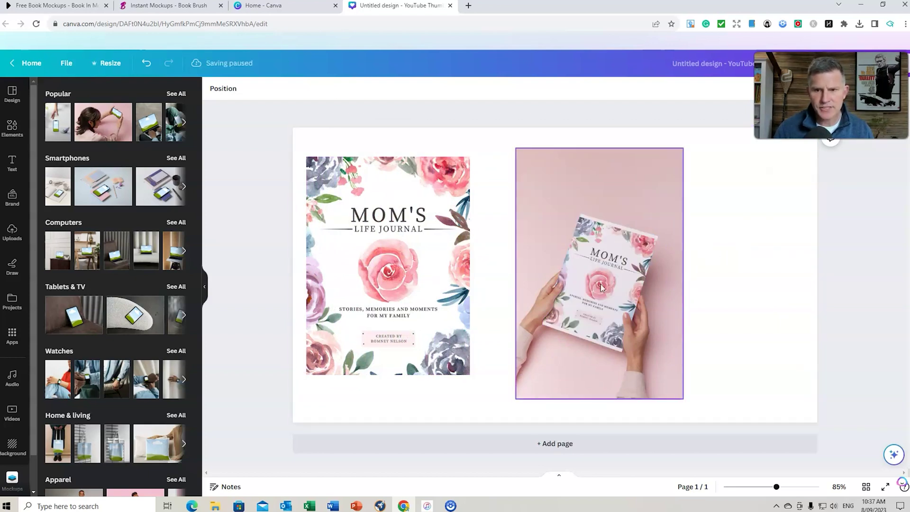
pyautogui.click(431, 274)
# Delete the original journal cover, then set the pink hand-held mockup image to fit and enlarge it
pyautogui.press('Delete')
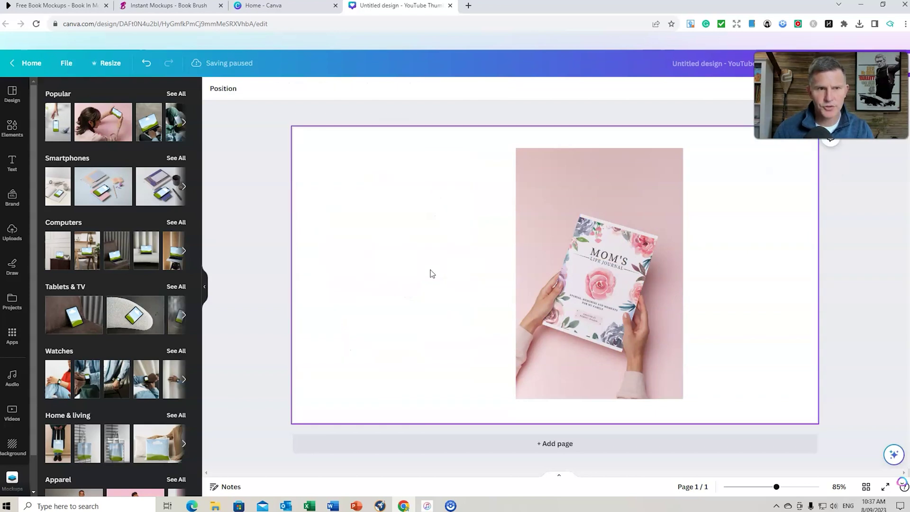
pyautogui.click(618, 278)
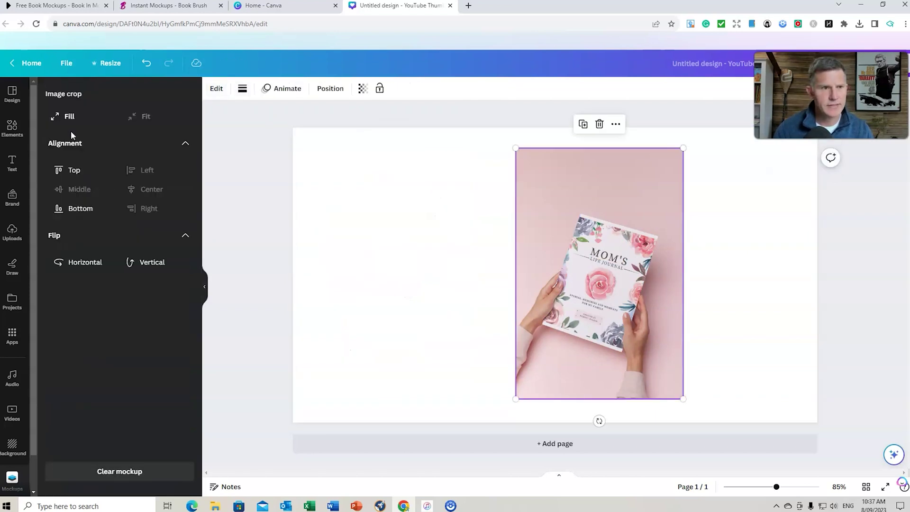
pyautogui.click(69, 117)
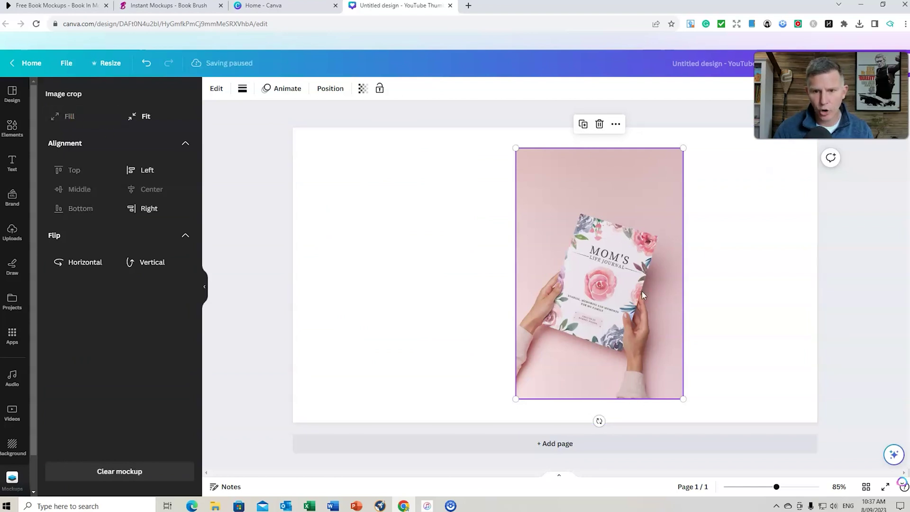
pyautogui.moveTo(516, 147); pyautogui.dragTo(502, 127)
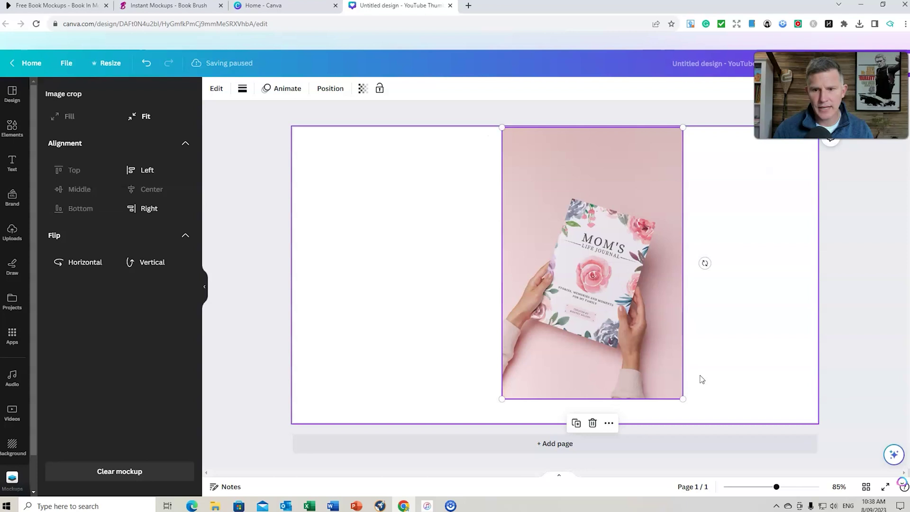
pyautogui.moveTo(682, 400); pyautogui.dragTo(698, 422)
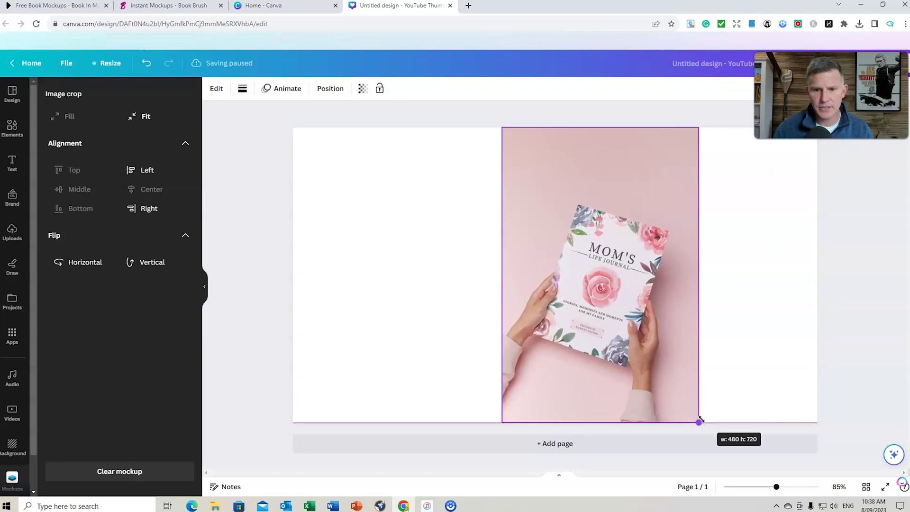
# Shift and enlarge the mockup image across the thumbnail page, then bring up Resize
pyautogui.click(374, 258)
pyautogui.click(599, 254)
pyautogui.moveTo(598, 255); pyautogui.dragTo(546, 256)
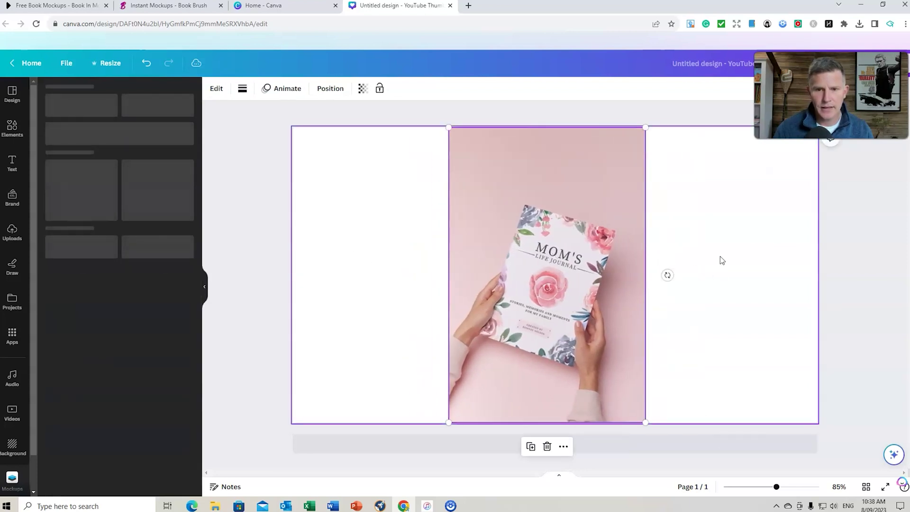
pyautogui.moveTo(449, 422); pyautogui.dragTo(430, 447)
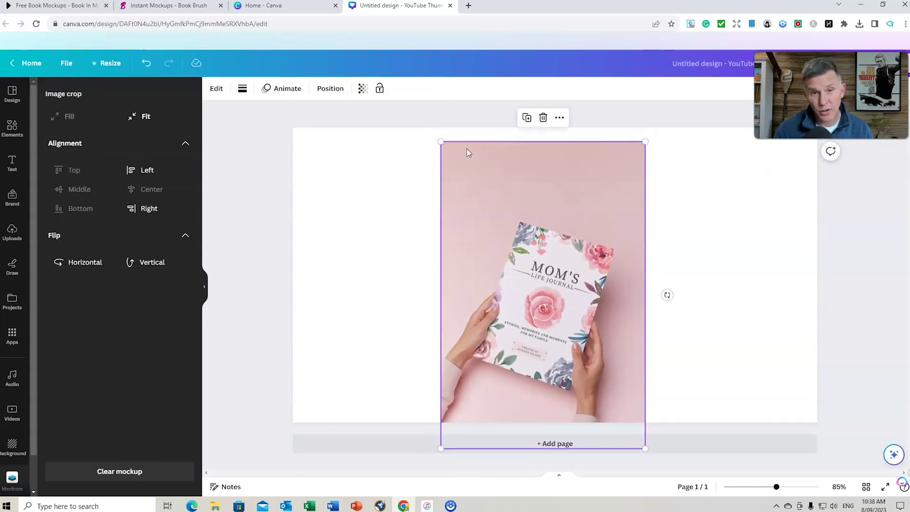
pyautogui.moveTo(431, 128); pyautogui.dragTo(290, 84)
pyautogui.moveTo(543, 264); pyautogui.dragTo(591, 265)
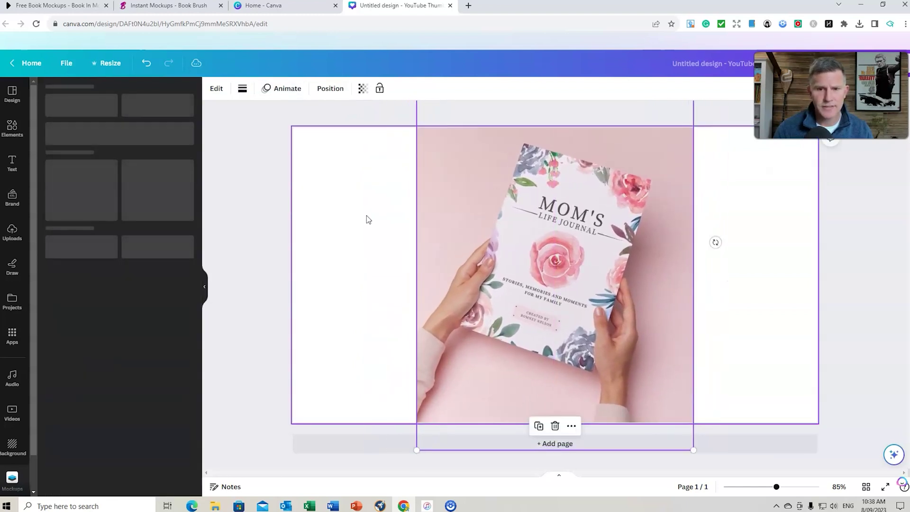
pyautogui.click(332, 170)
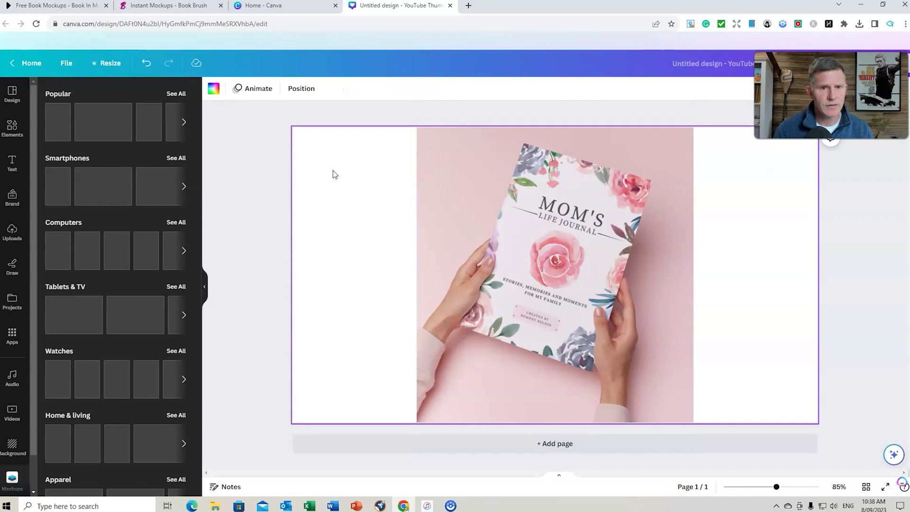
pyautogui.click(110, 64)
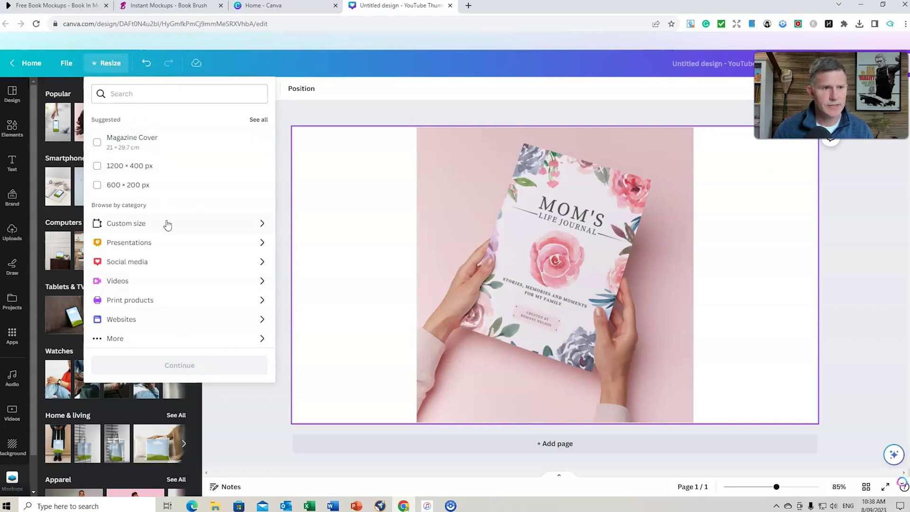
# Enter a custom size of 500 × 500 px and make a resized copy
pyautogui.click(143, 227)
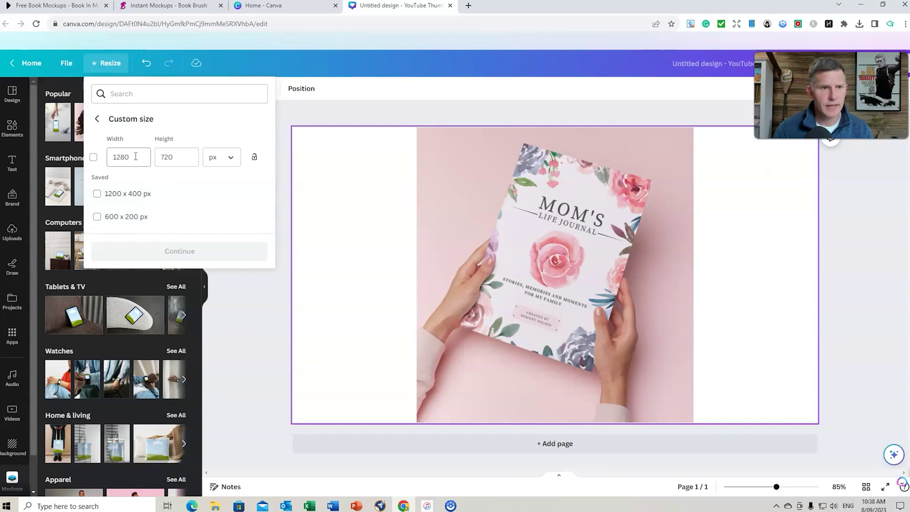
pyautogui.moveTo(135, 157); pyautogui.dragTo(108, 156)
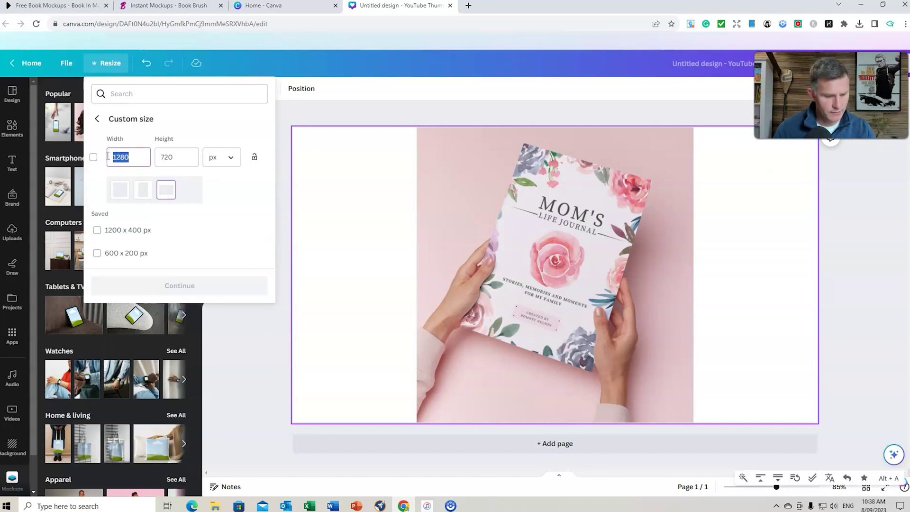
pyautogui.write('500')
pyautogui.press('Tab')
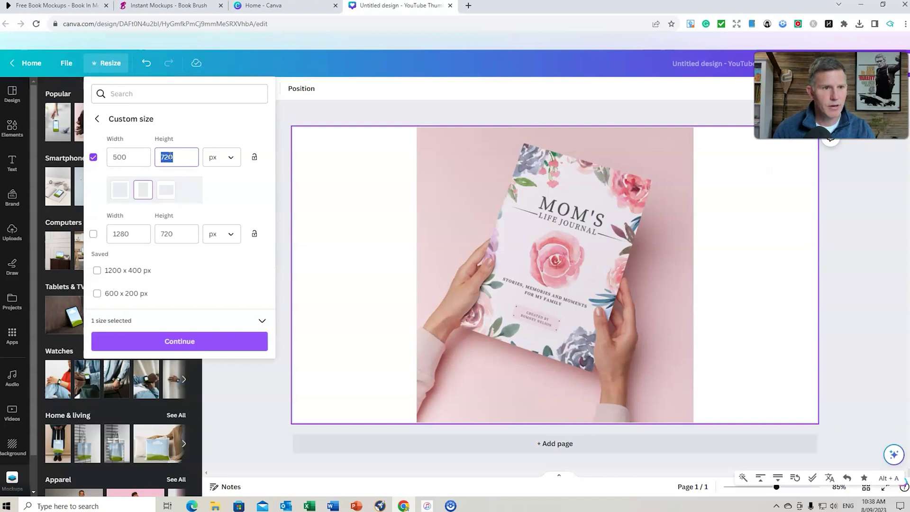
pyautogui.write('500')
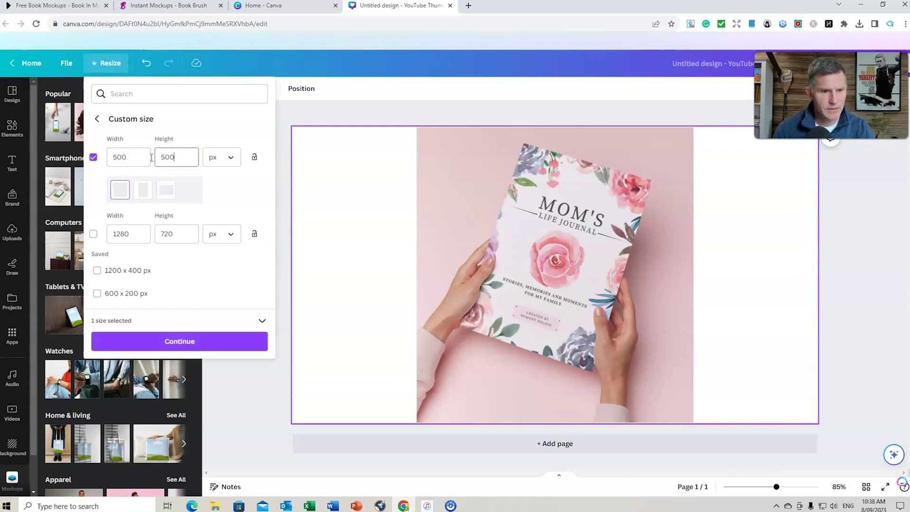
pyautogui.click(190, 342)
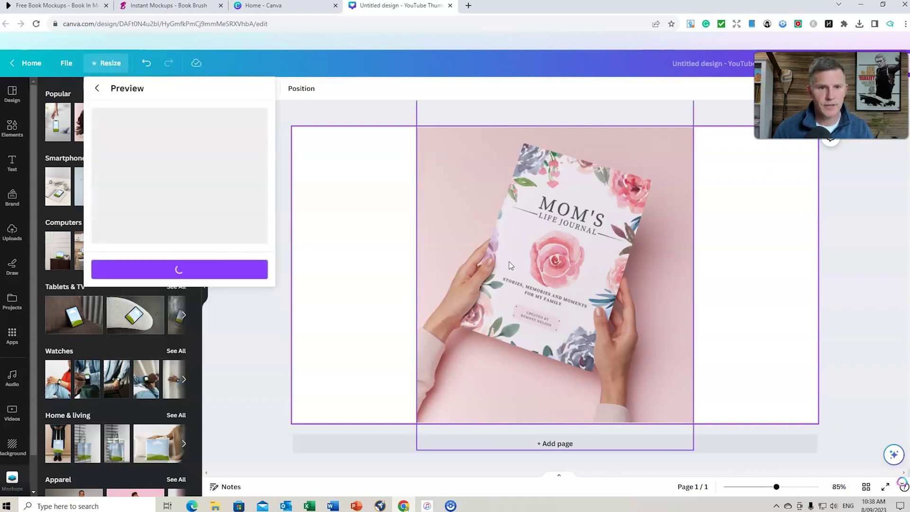
pyautogui.click(212, 322)
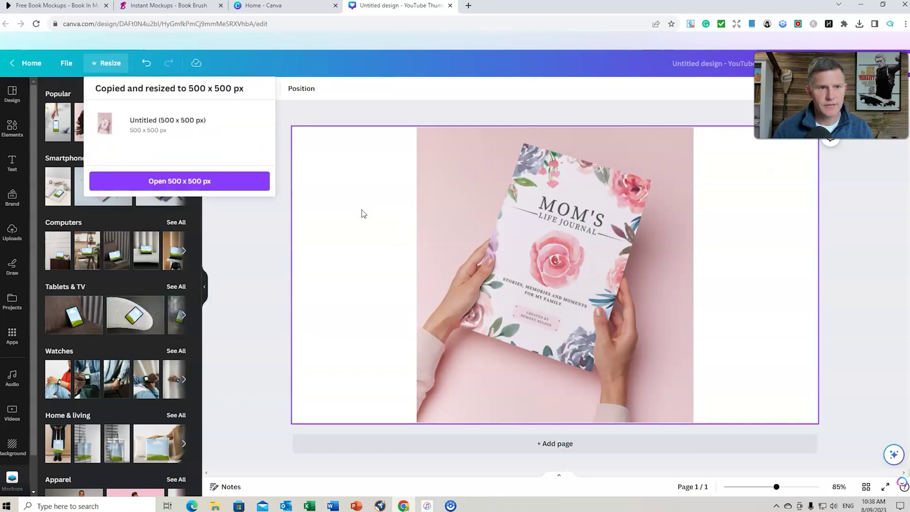
# Open the 500 × 500 px copy and stretch the hand-held book photo over the entire square
pyautogui.click(198, 183)
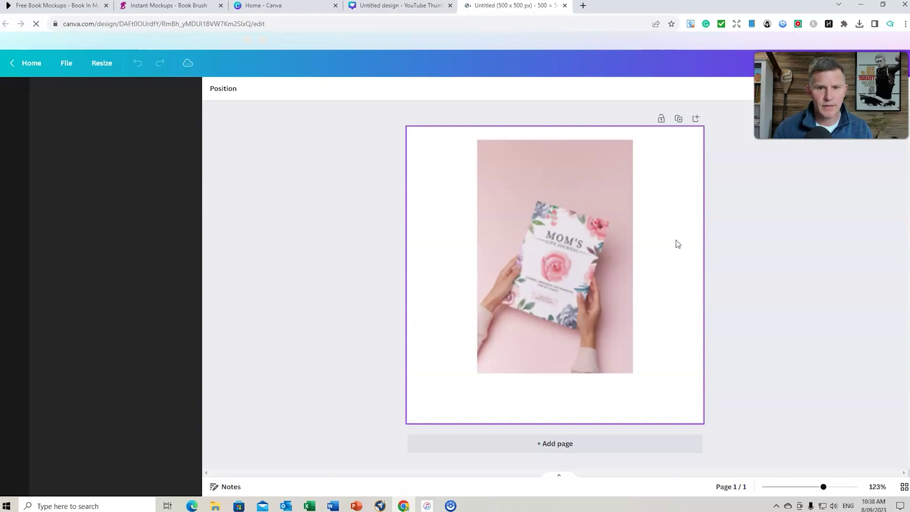
pyautogui.click(514, 285)
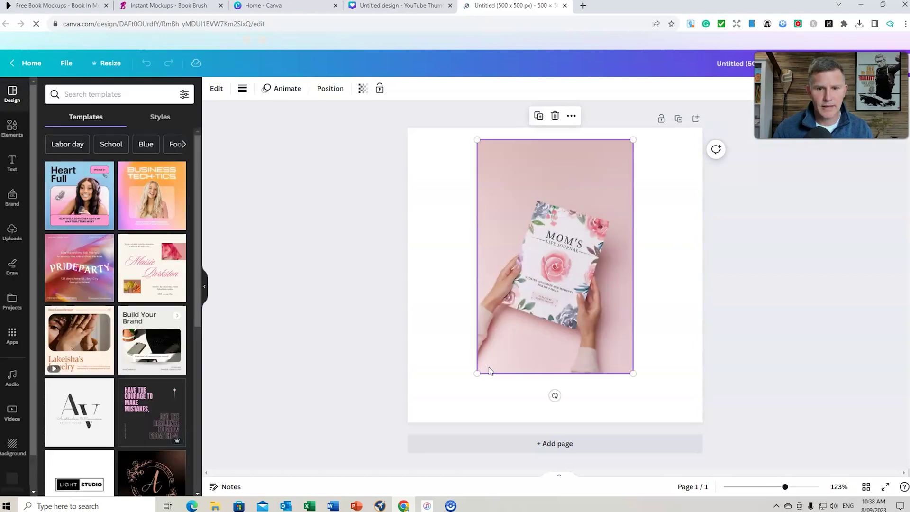
pyautogui.rightClick(540, 306)
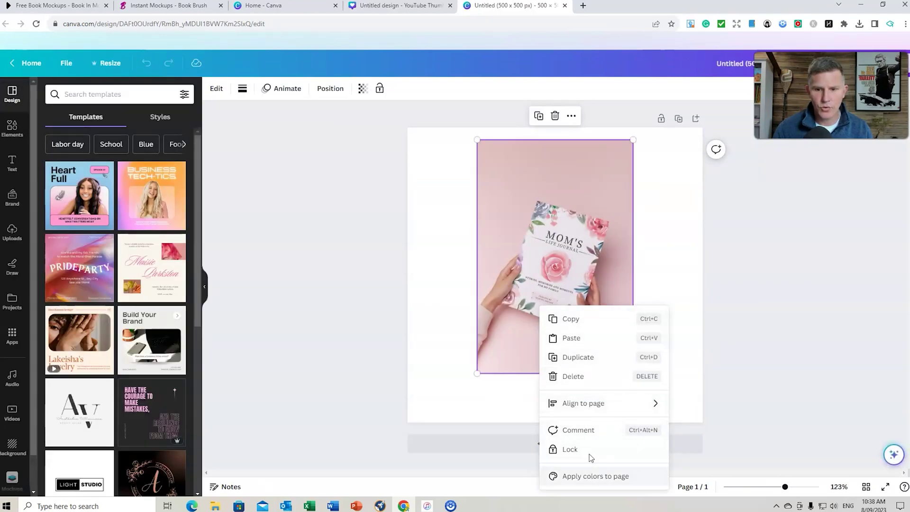
pyautogui.click(480, 280)
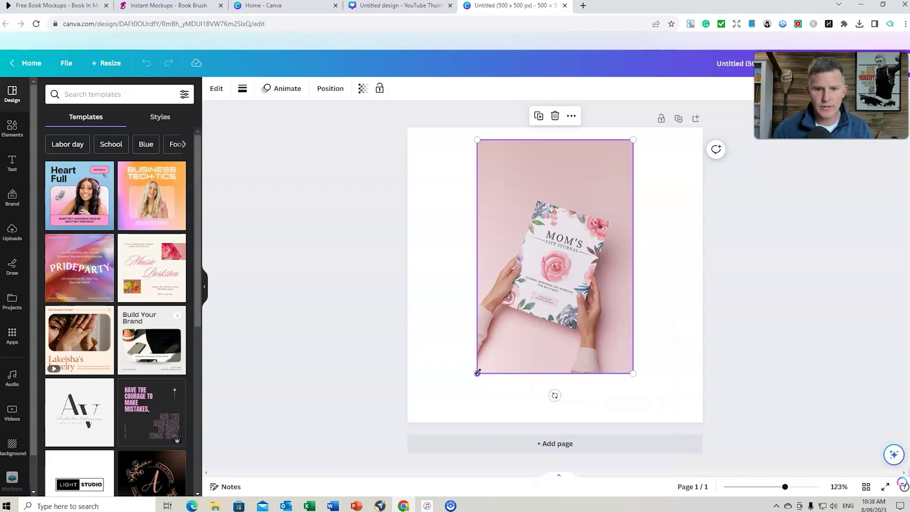
pyautogui.moveTo(477, 373); pyautogui.dragTo(417, 463)
pyautogui.moveTo(424, 143); pyautogui.dragTo(406, 122)
pyautogui.moveTo(631, 125); pyautogui.dragTo(691, 42)
pyautogui.moveTo(687, 464); pyautogui.dragTo(713, 475)
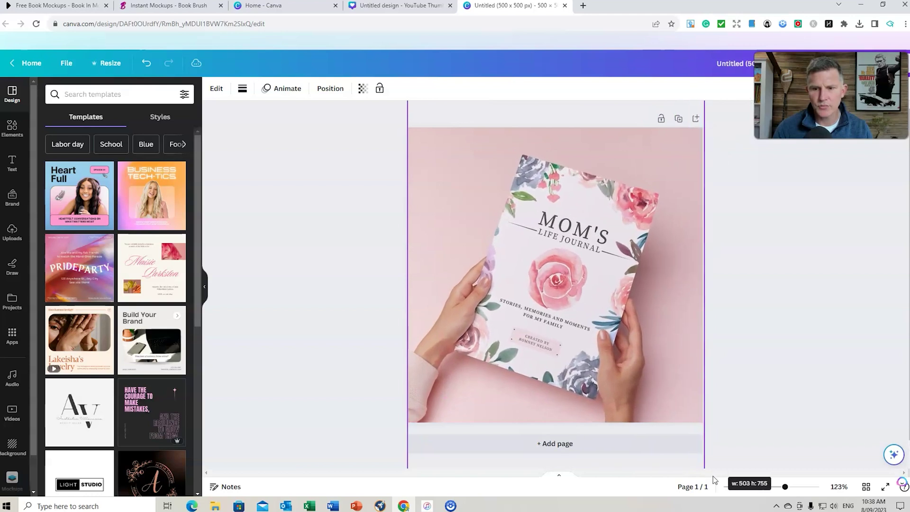
pyautogui.click(800, 316)
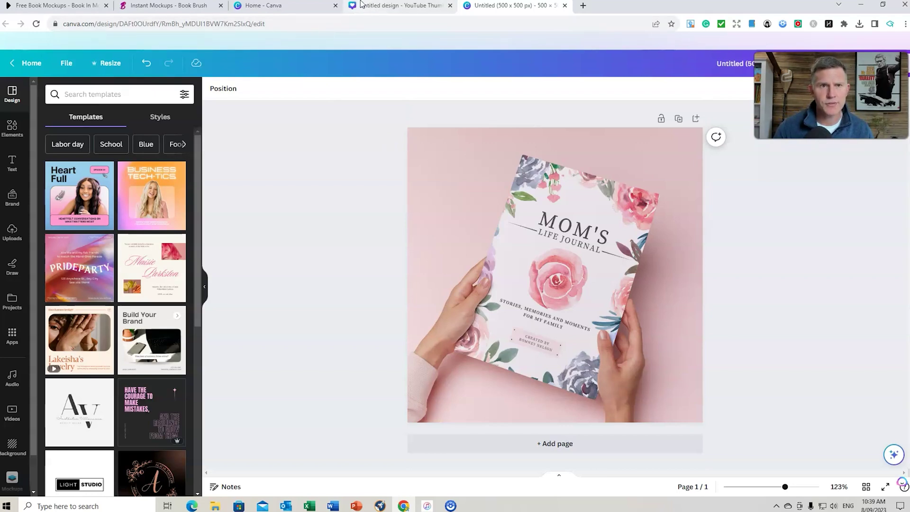
# Enlarge the Seven Steps cover to uncover the FREE label, copy it, and return to Canva home
pyautogui.click(275, 5)
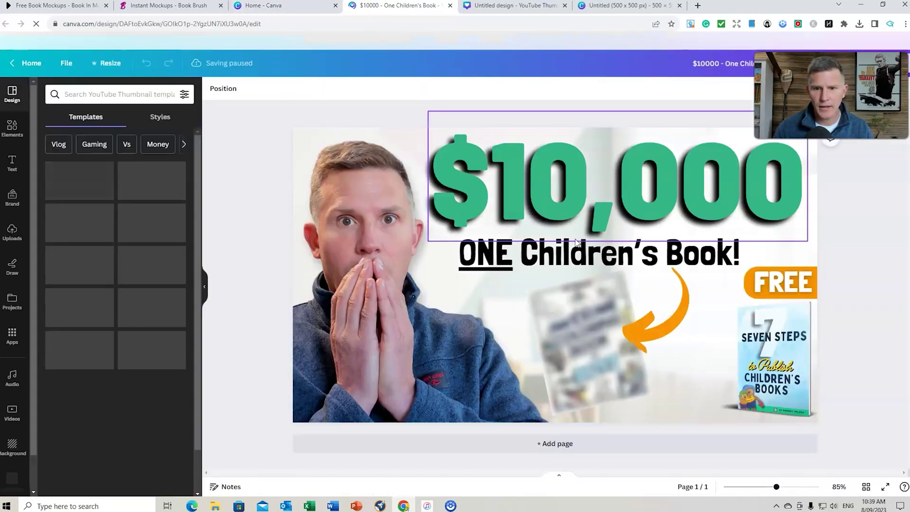
pyautogui.click(749, 357)
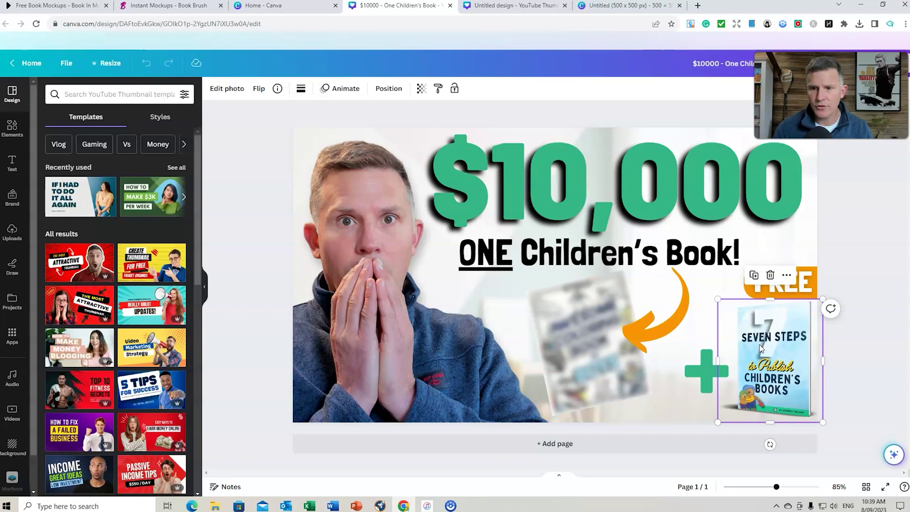
pyautogui.moveTo(717, 299)
pyautogui.mouseDown()
pyautogui.moveTo(651, 225)
pyautogui.moveTo(421, 137)
pyautogui.moveTo(682, 256)
pyautogui.moveTo(715, 296)
pyautogui.mouseUp()
pyautogui.moveTo(795, 376); pyautogui.dragTo(792, 371)
pyautogui.rightClick(769, 365)
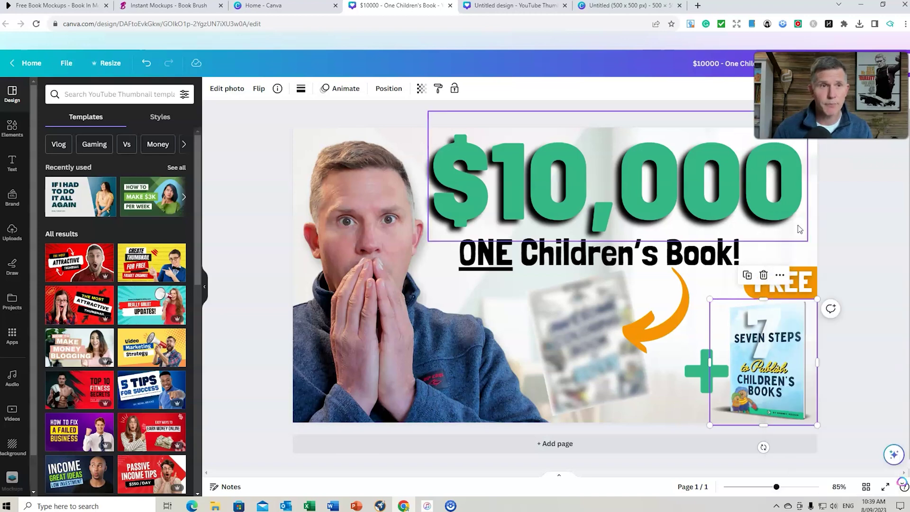
pyautogui.click(290, 9)
# Paste the Seven Steps cover into a new YouTube Thumbnail, centred at nearly full height
pyautogui.click(805, 66)
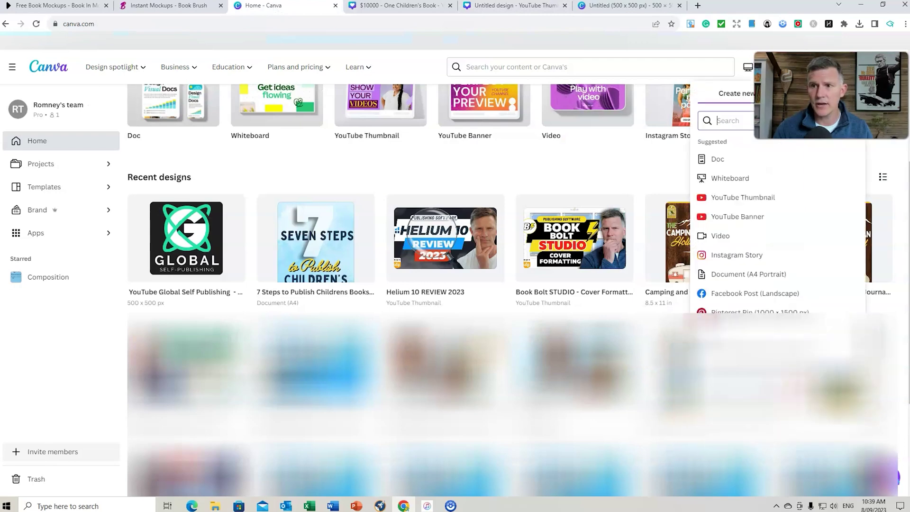
pyautogui.click(765, 197)
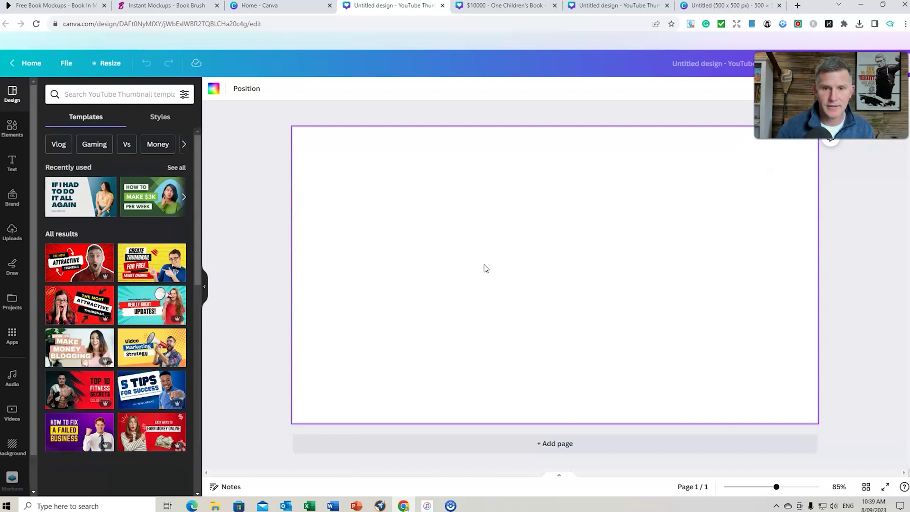
pyautogui.hotkey('ctrl', 'v')
pyautogui.moveTo(743, 336); pyautogui.dragTo(519, 256)
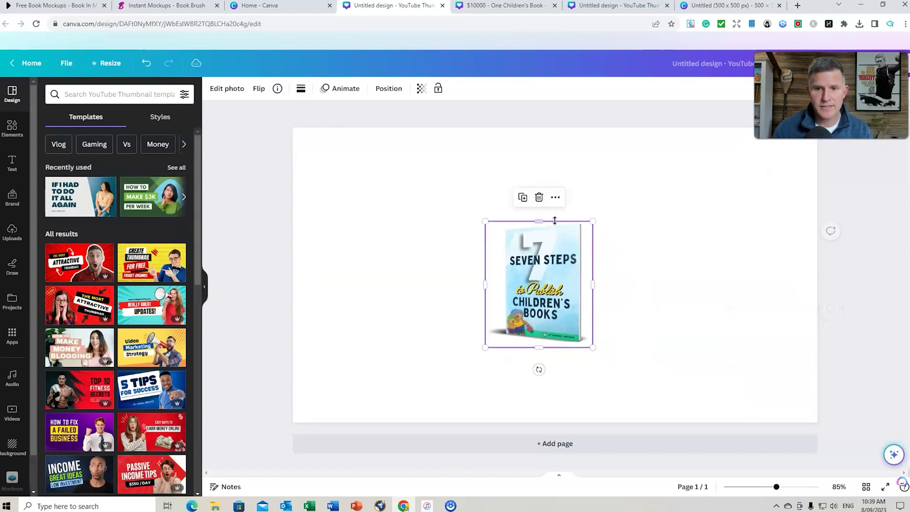
pyautogui.moveTo(593, 219); pyautogui.dragTo(668, 133)
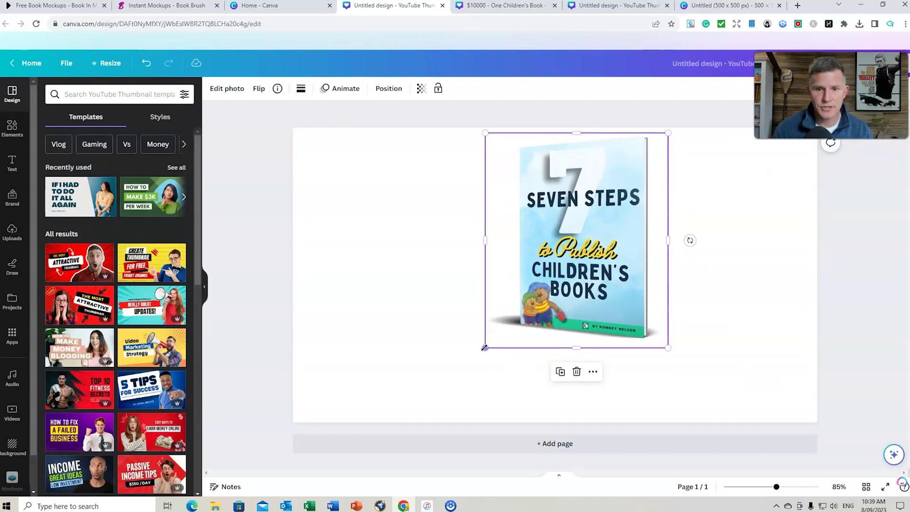
pyautogui.moveTo(485, 348); pyautogui.dragTo(417, 427)
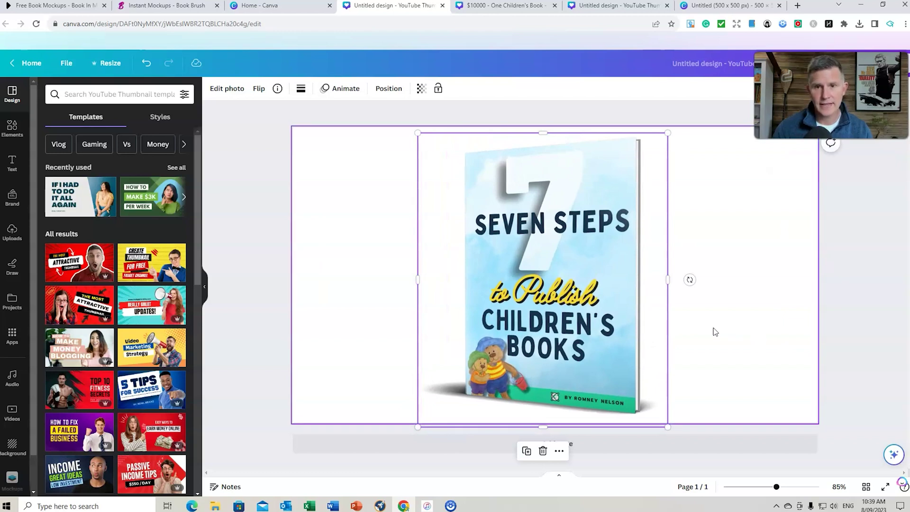
pyautogui.click(702, 328)
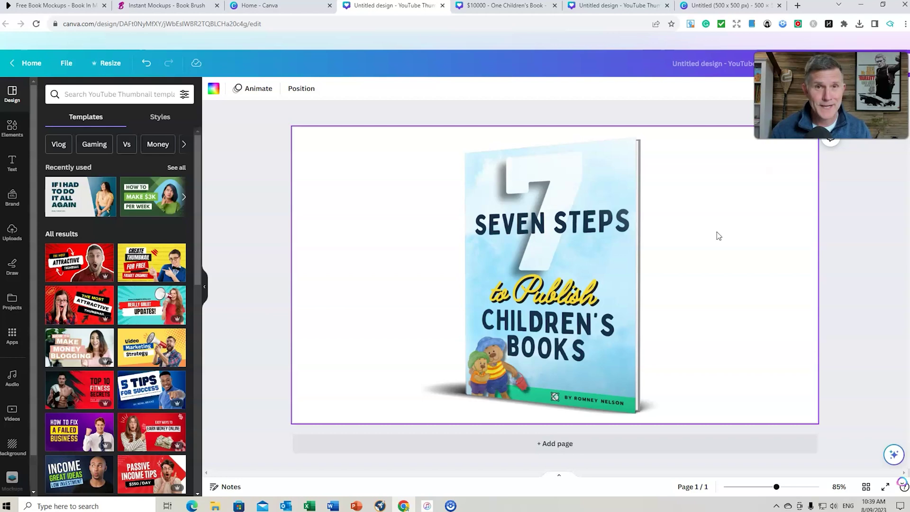
pyautogui.click(53, 6)
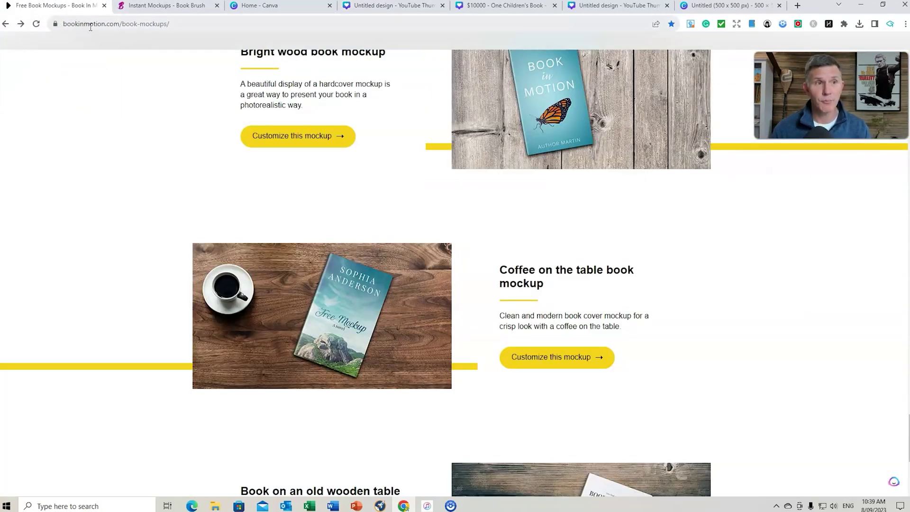
pyautogui.click(151, 7)
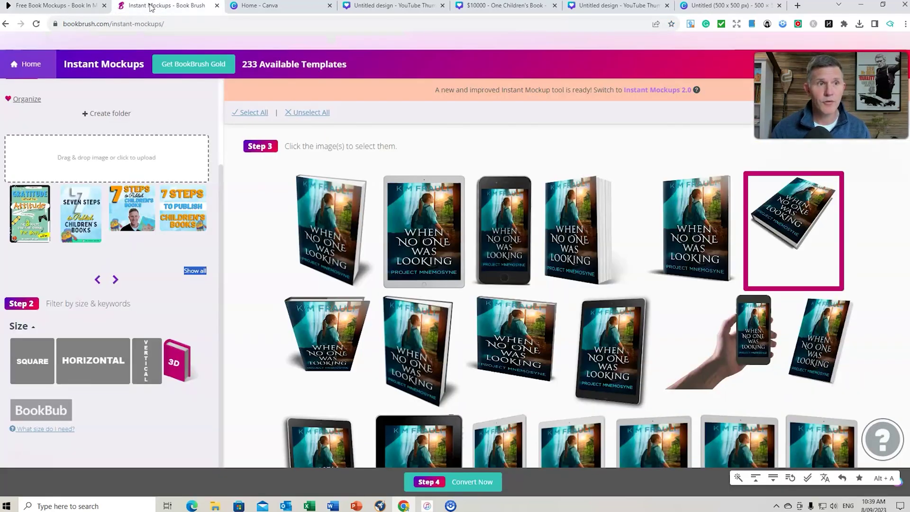
pyautogui.click(260, 5)
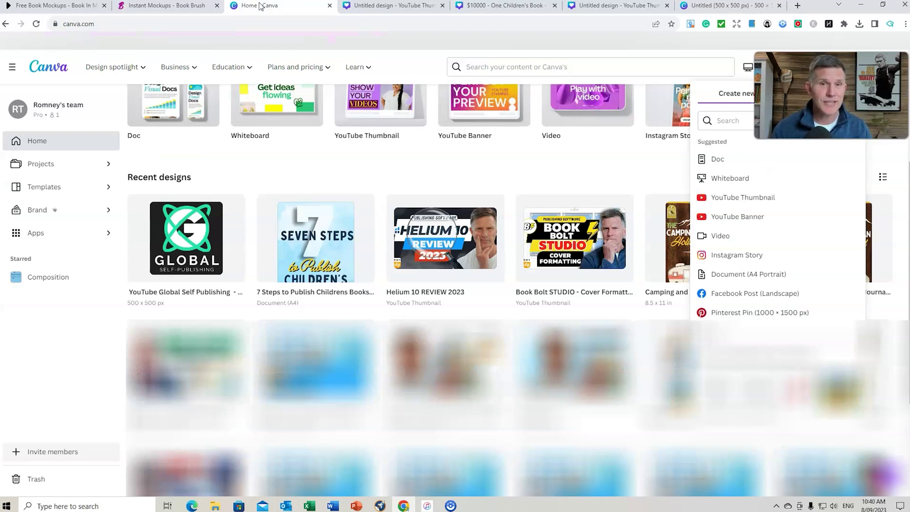
pyautogui.click(70, 7)
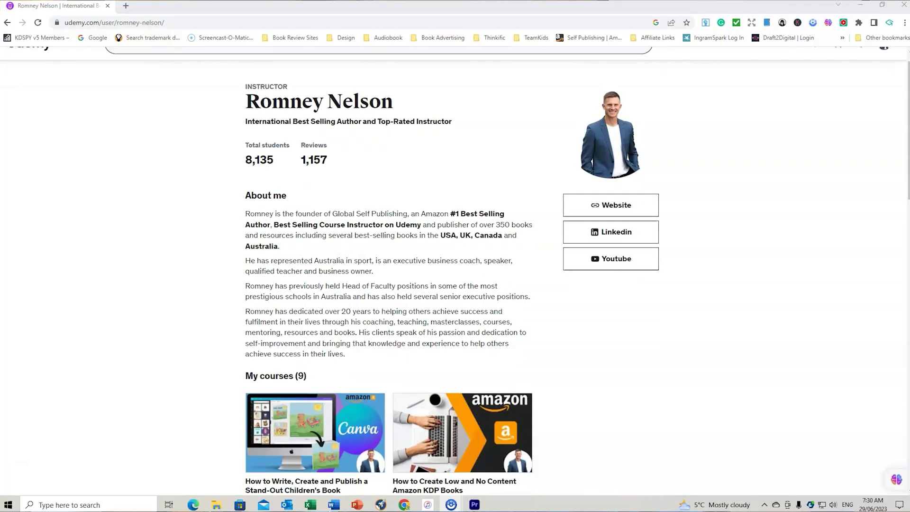
pyautogui.scroll(-1, 455, 265)
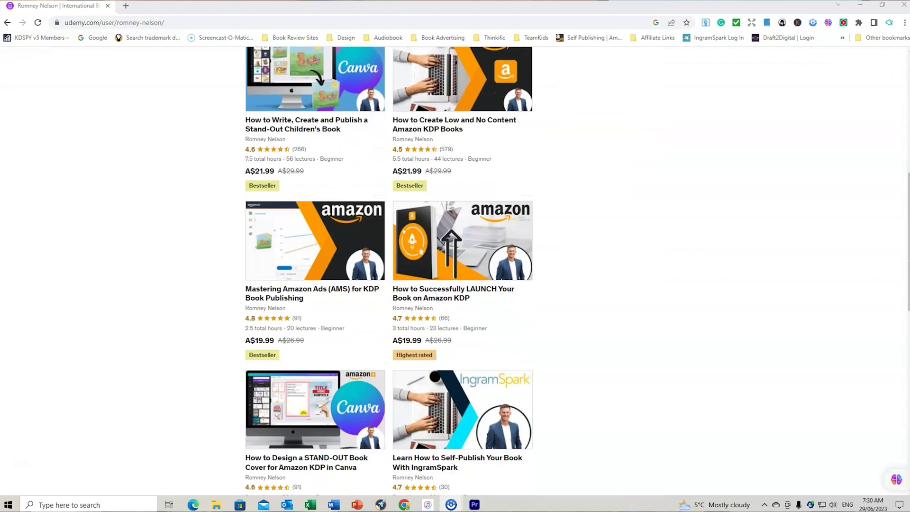
pyautogui.scroll(-4, 900, 256)
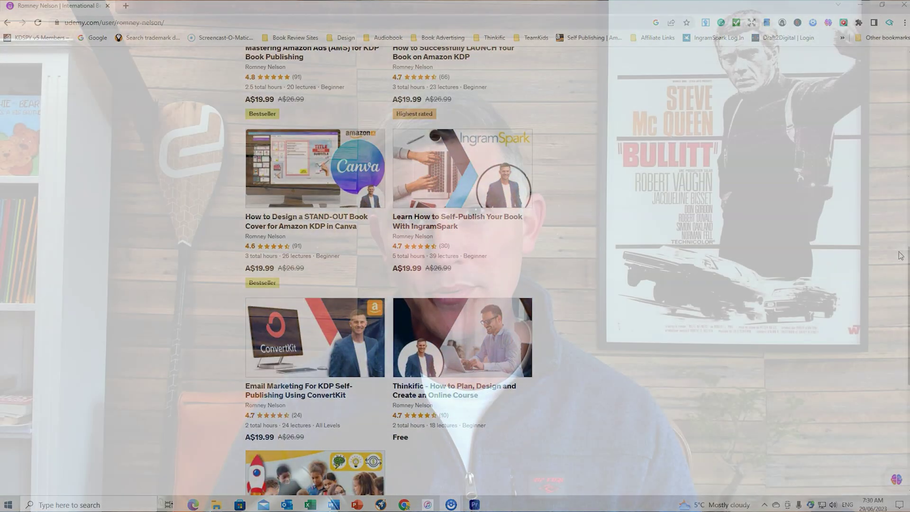